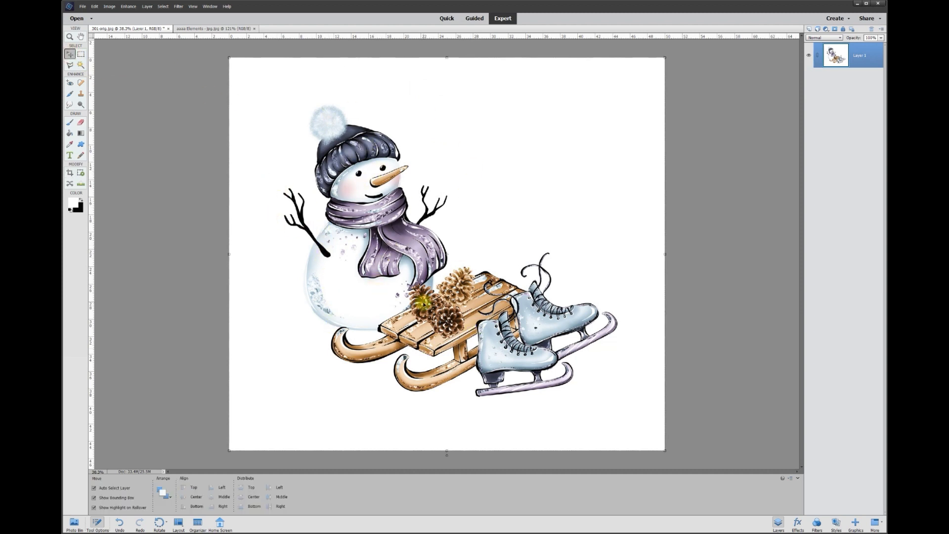
Examine up close where the snowman's body, face, scarf and hat edges meet the white background.
scroll(324, 257, "up", 5)
scroll(324, 245, "up", 3)
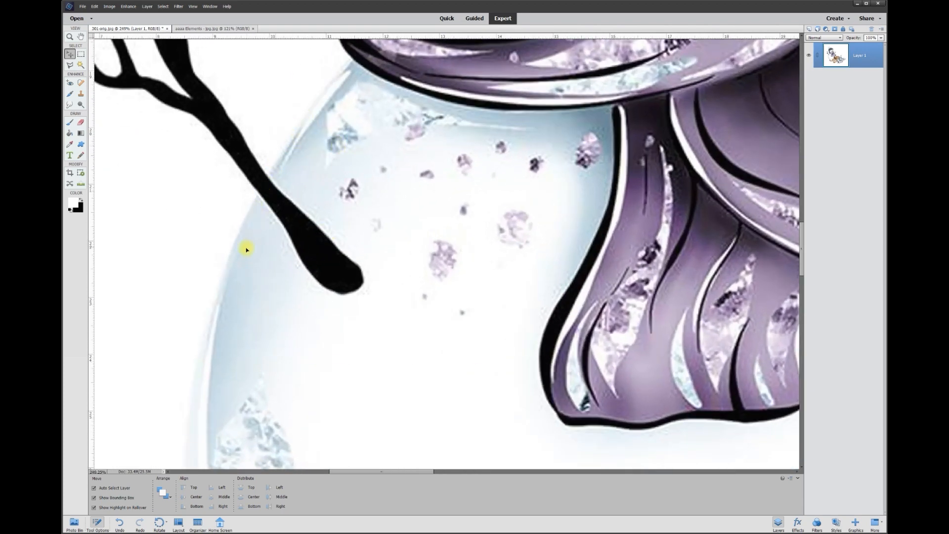
scroll(225, 260, "up", 2)
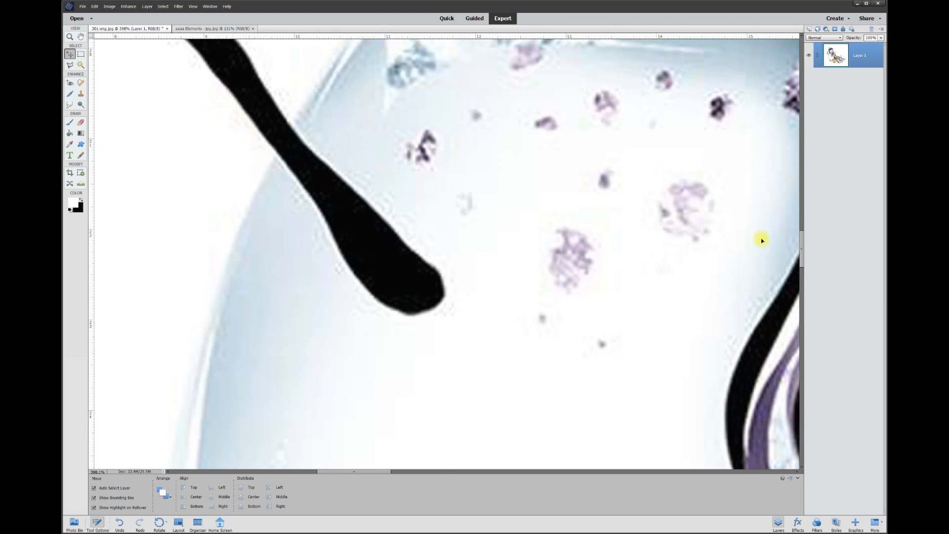
left_click_drag(801, 247, 784, 233)
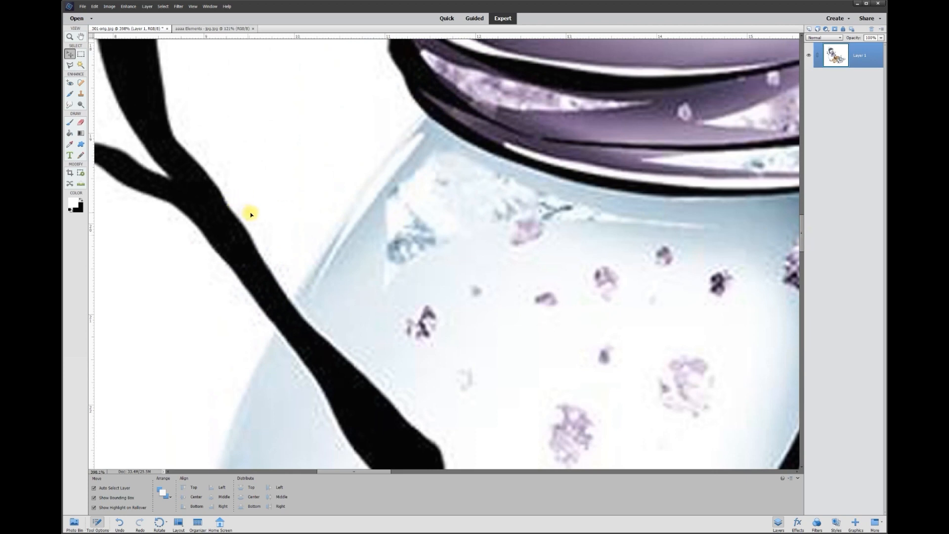
scroll(419, 131, "up", 2)
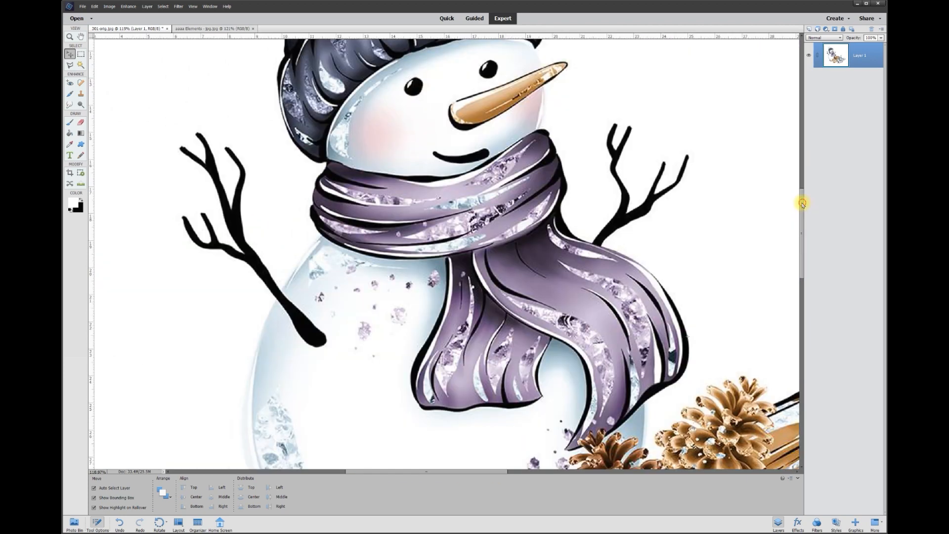
left_click_drag(803, 203, 807, 172)
scroll(567, 279, "up", 3)
scroll(567, 254, "up", 3)
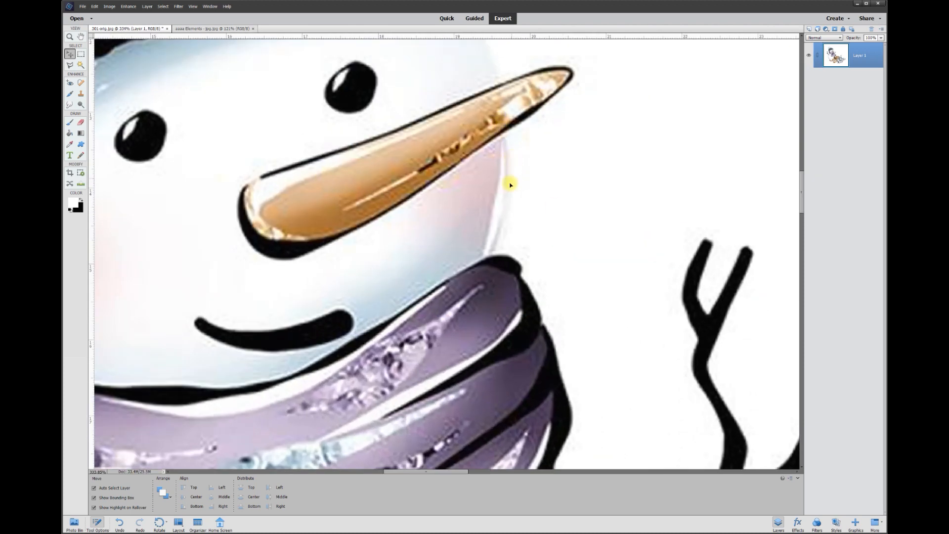
left_click_drag(801, 208, 801, 189)
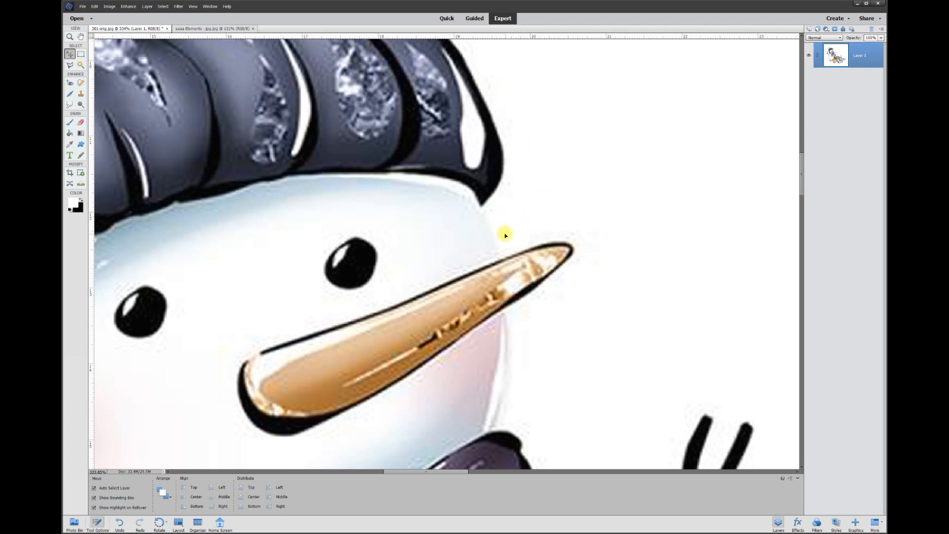
scroll(527, 269, "down", 10)
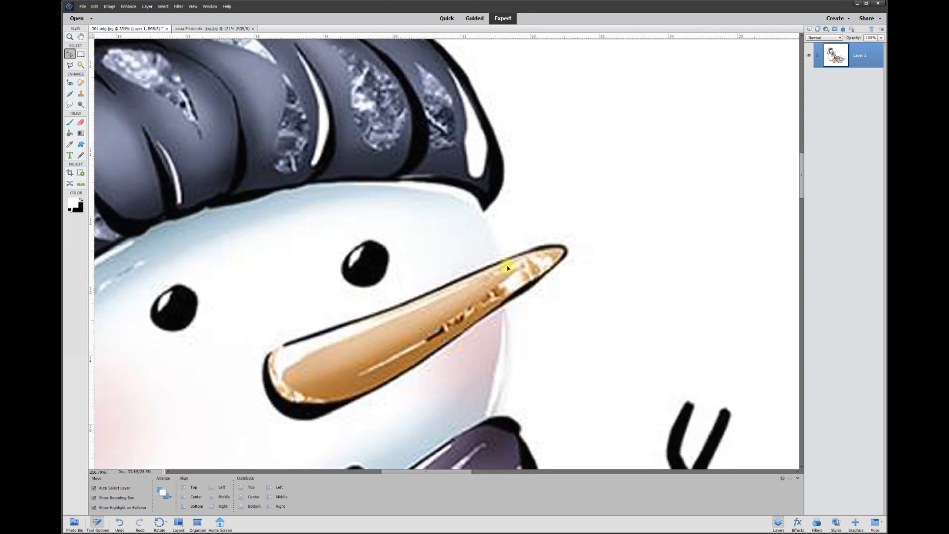
scroll(441, 297, "down", 3)
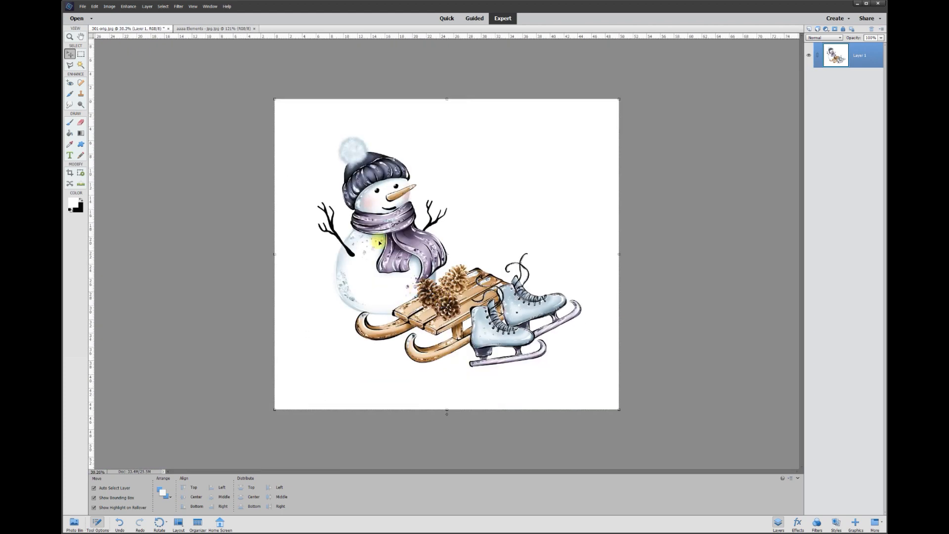
scroll(367, 213, "up", 3)
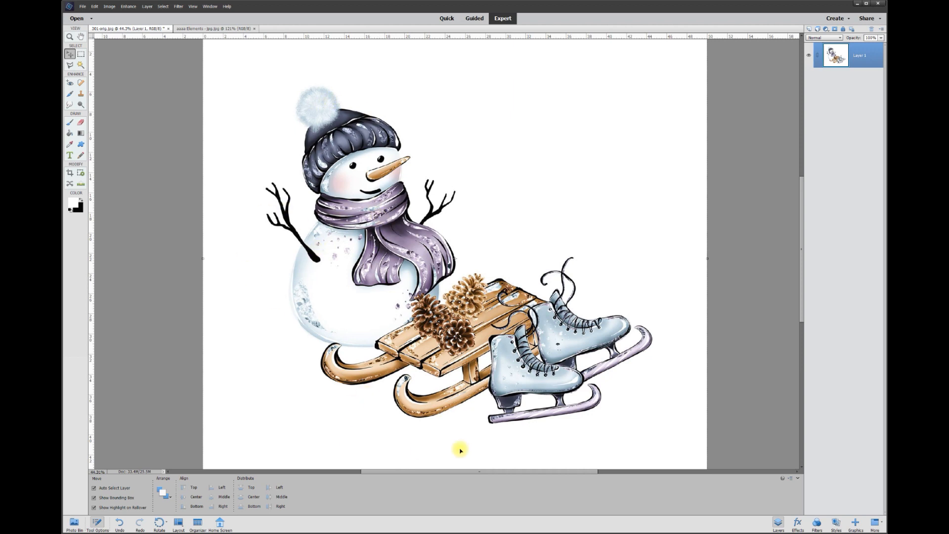
left_click(736, 323)
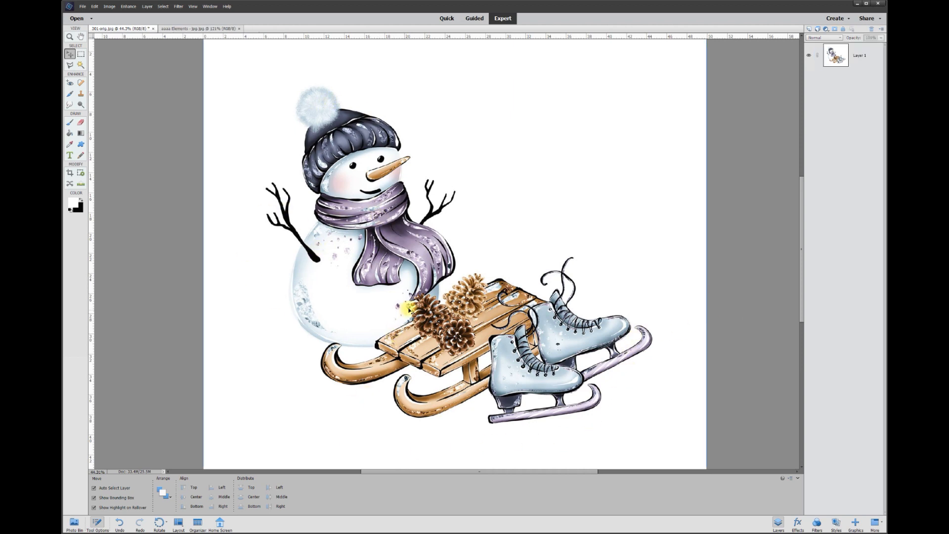
scroll(405, 311, "down", 1)
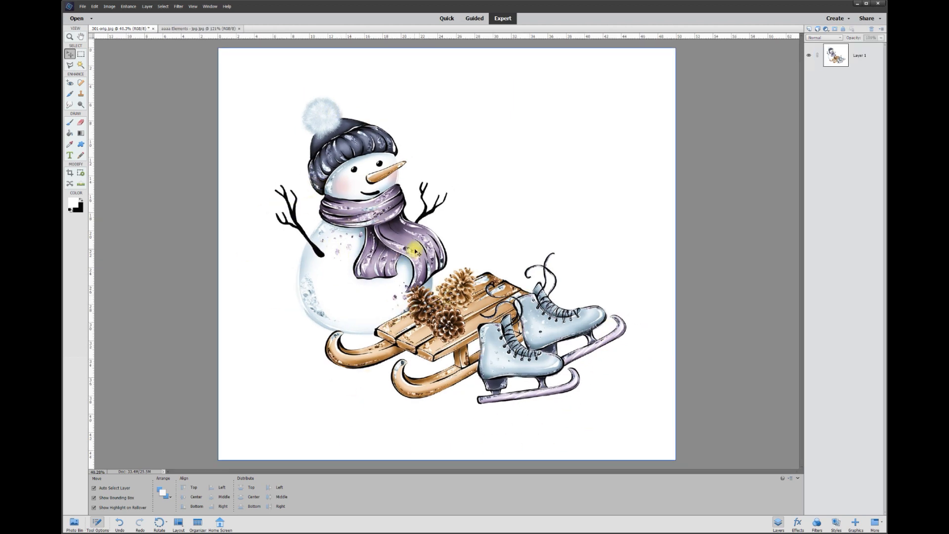
Try to delete the white background of Layer 1 using a Magic Wand selection with tolerance 100.
left_click(867, 60)
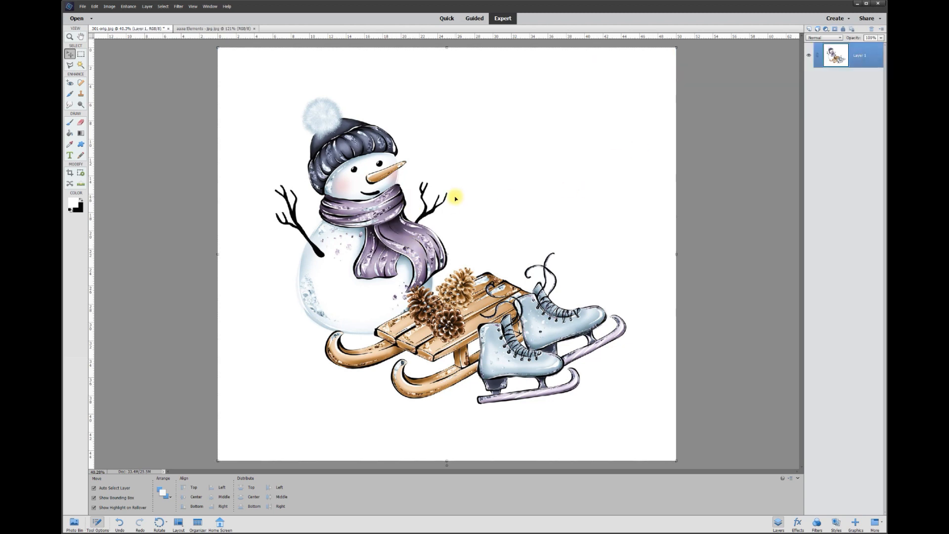
left_click(81, 66)
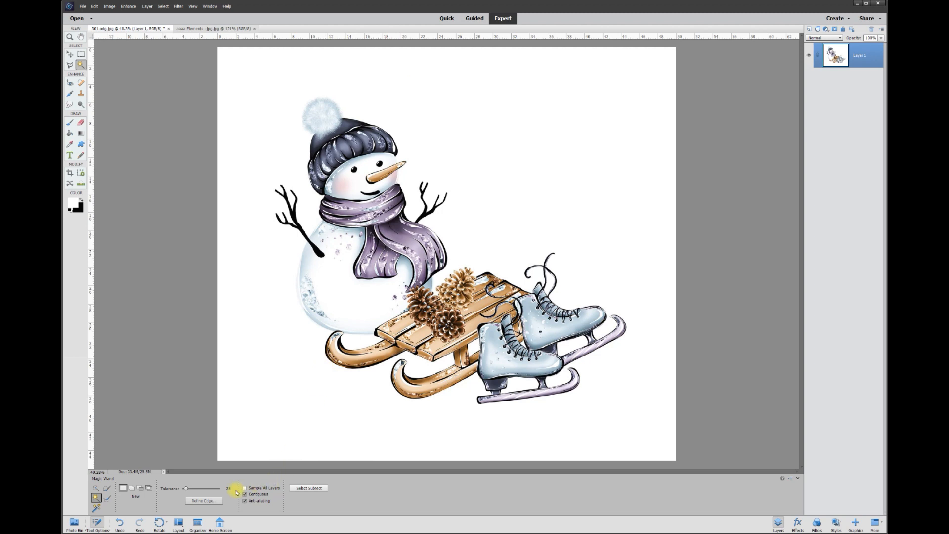
type("100")
left_click(524, 196)
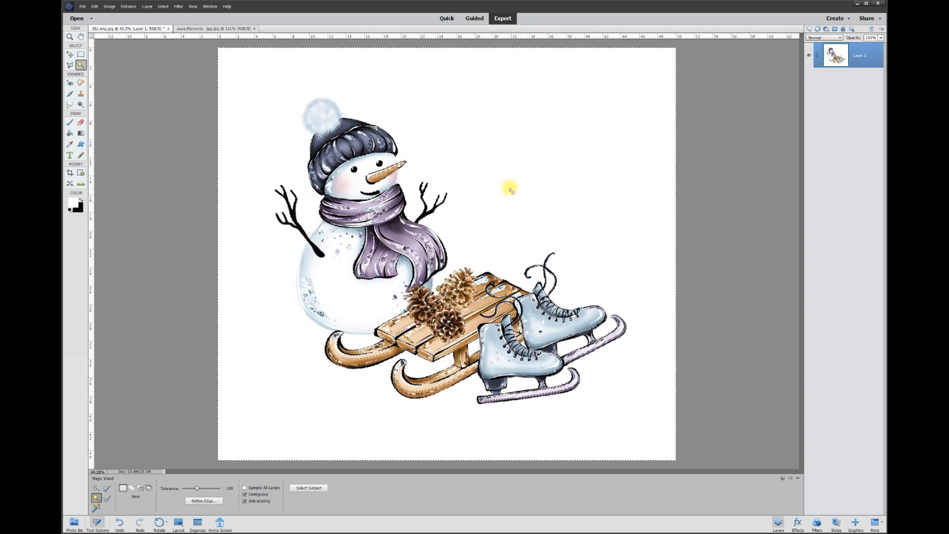
key("Delete")
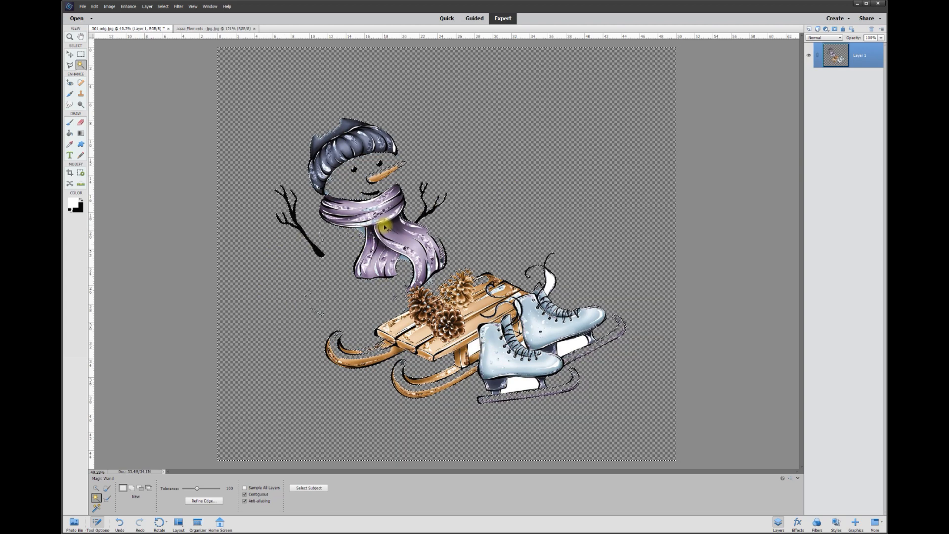
key("ctrl+z")
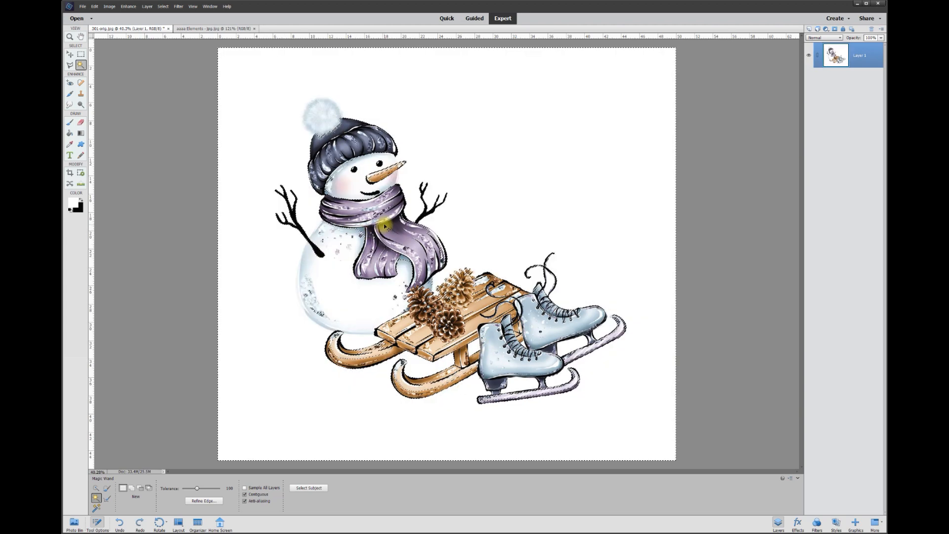
Try to delete the white background with Magic Wand tolerance 5, check the sled runner's edges, and undo the deletion.
left_click(230, 489)
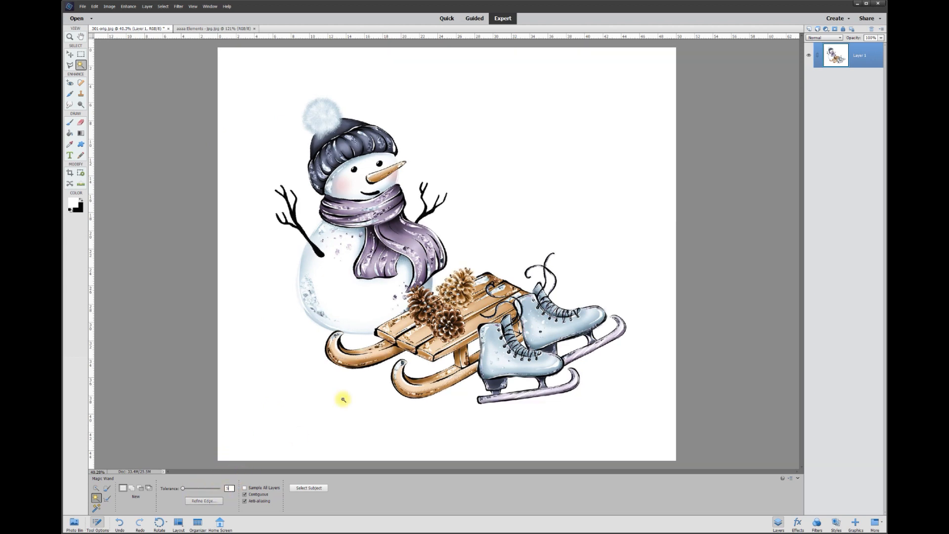
key("Return")
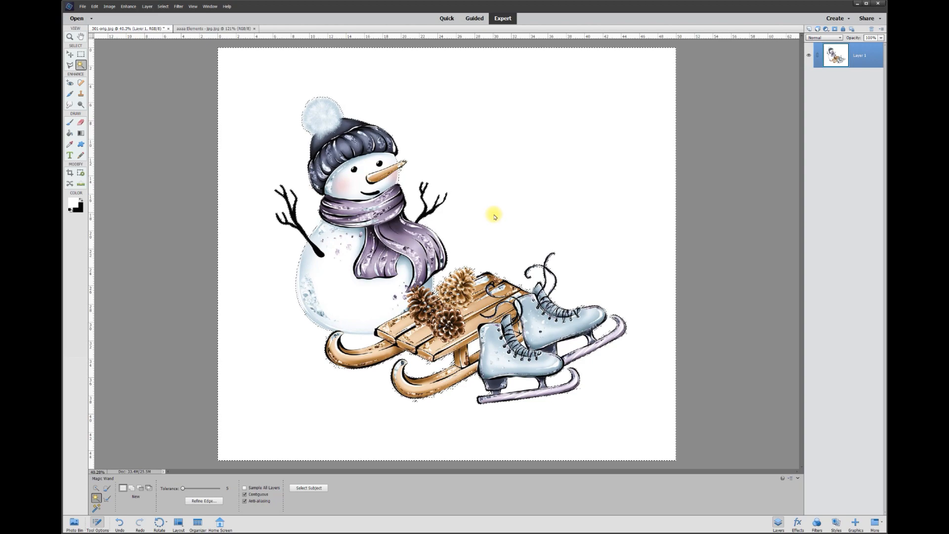
key("Delete")
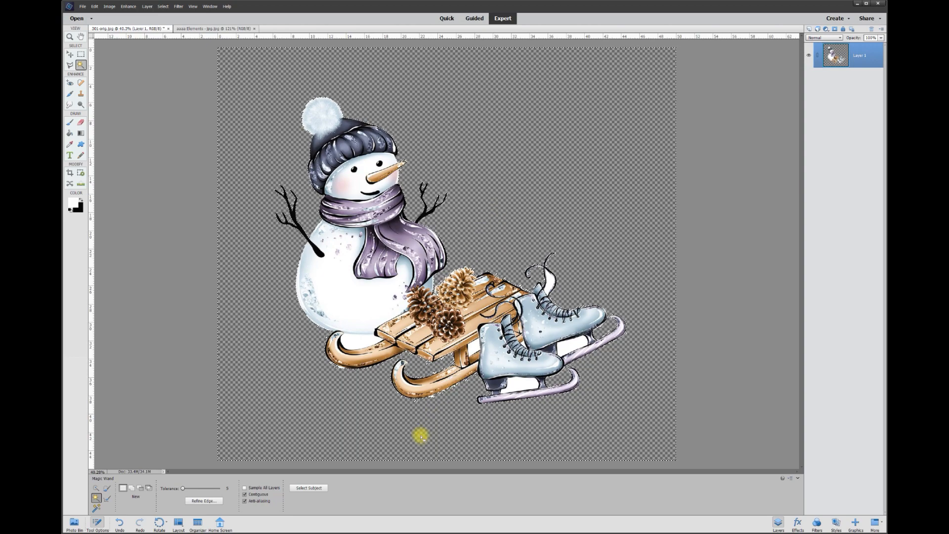
scroll(419, 434, "up", 5)
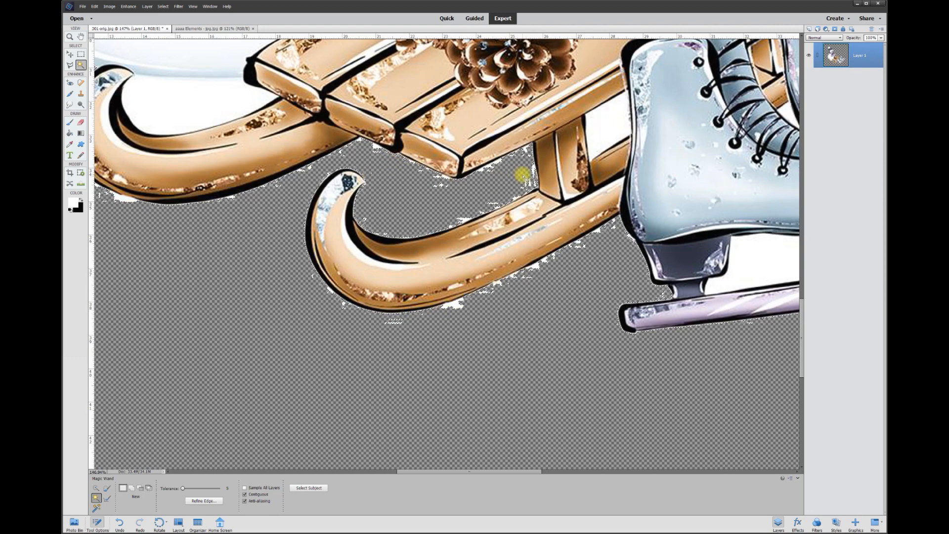
scroll(477, 255, "up", 1)
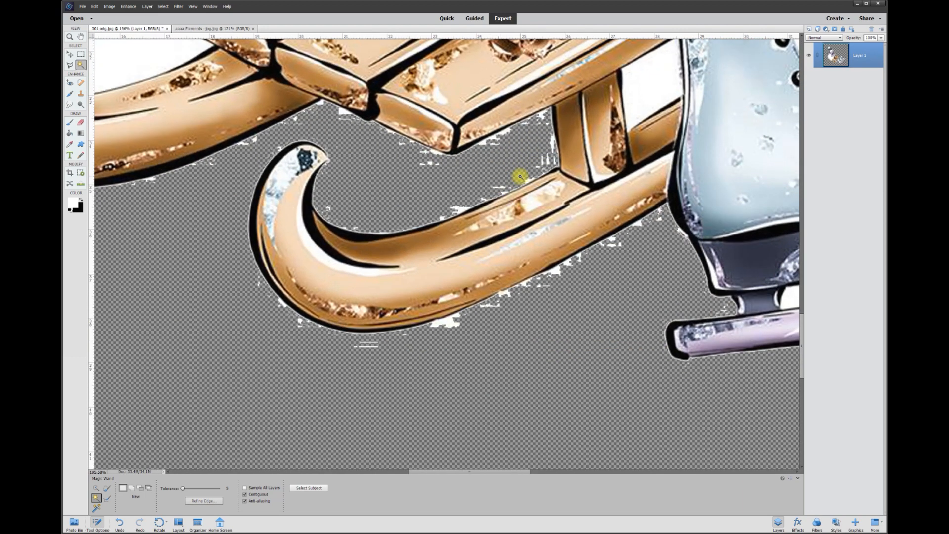
key("ctrl+z")
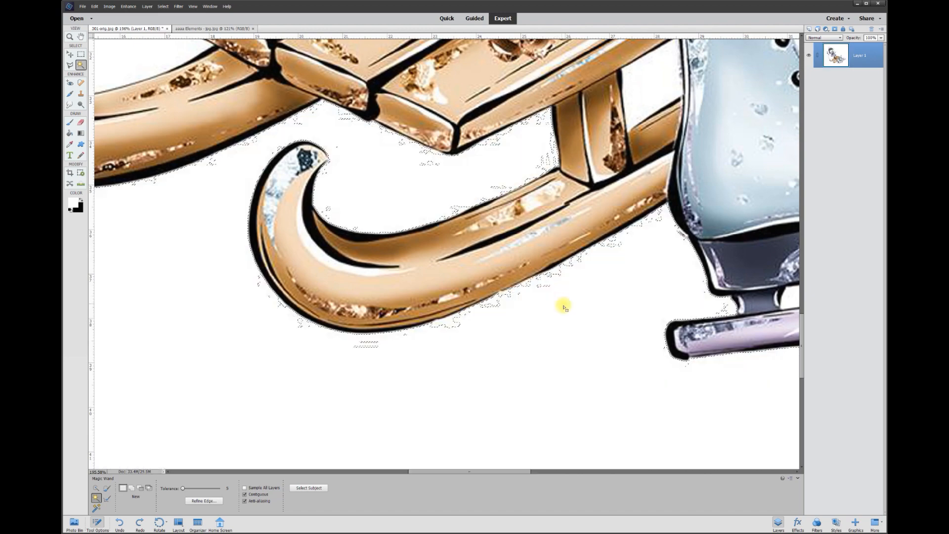
scroll(483, 315, "down", 2)
scroll(484, 315, "down", 4)
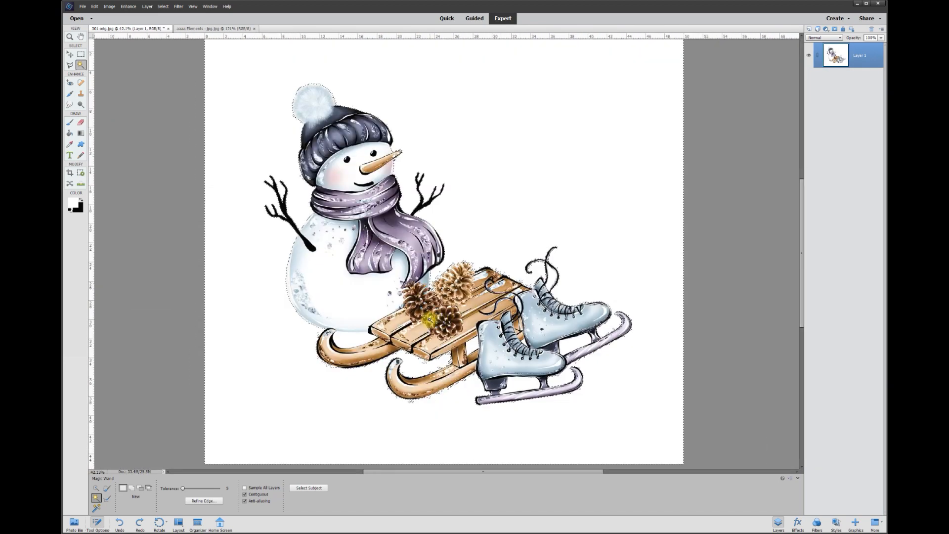
scroll(429, 319, "down", 1)
key("ctrl+d")
Select the white background with Magic Wand tolerance 10, delete it and clear the selection.
left_click(177, 491)
type("10")
left_click(538, 203)
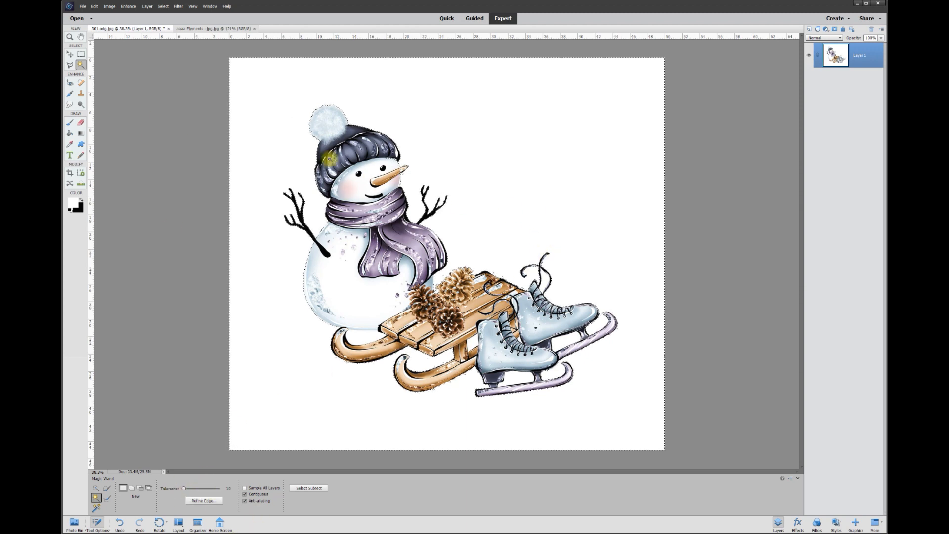
scroll(398, 177, "up", 3)
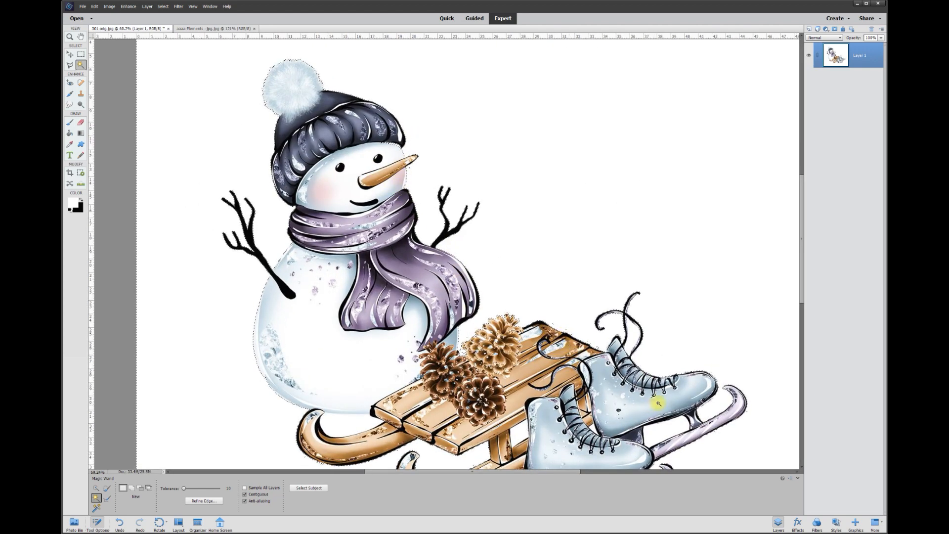
key("Delete")
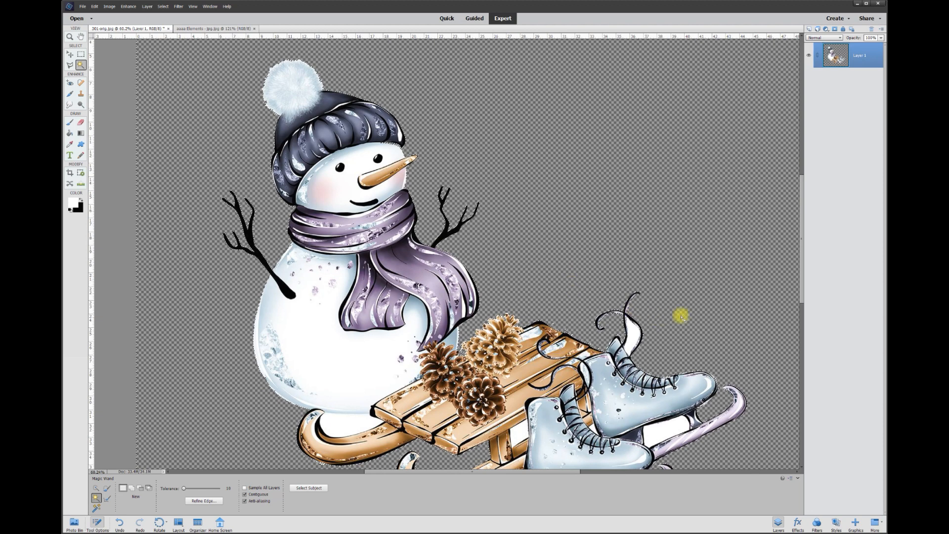
scroll(638, 299, "down", 2)
scroll(638, 299, "down", 1)
key("ctrl+d")
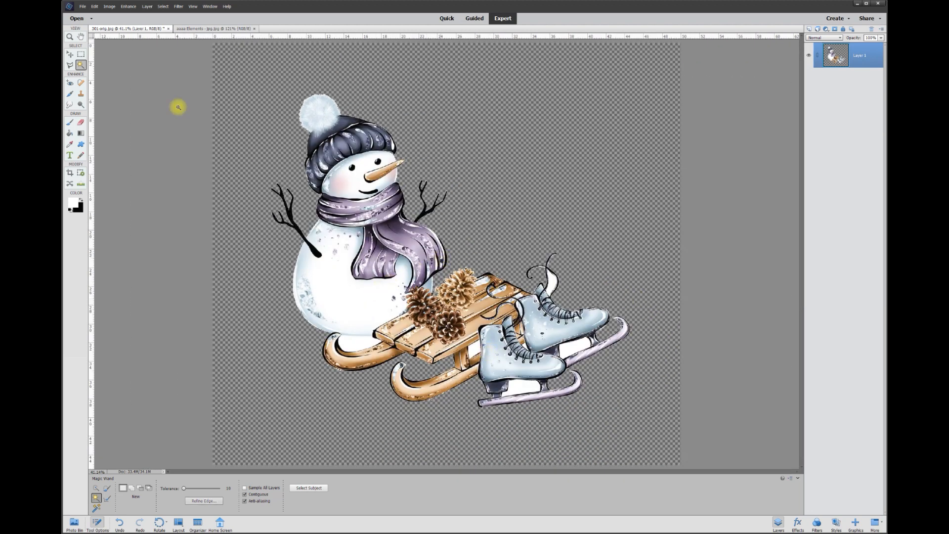
Open the style settings of the snowman layer and enable a Stroke.
left_click(70, 54)
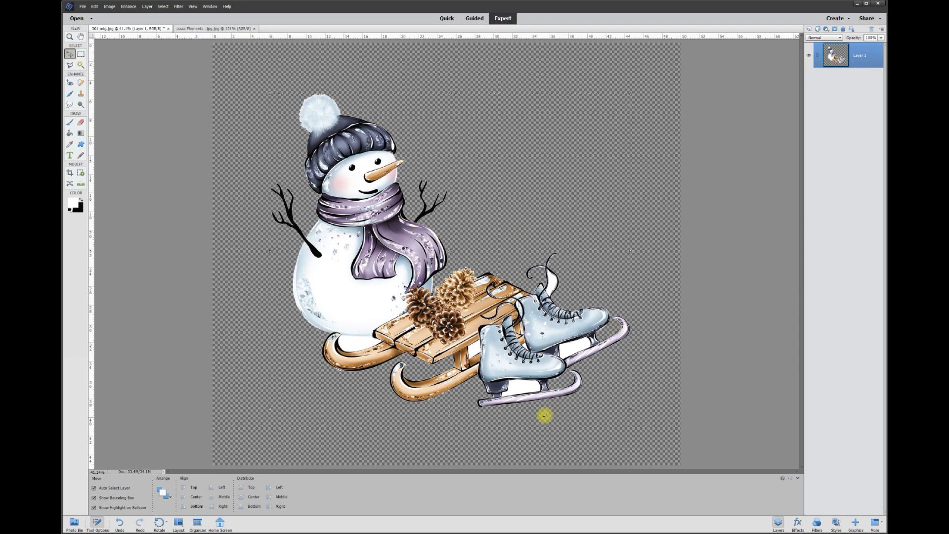
left_click(276, 335)
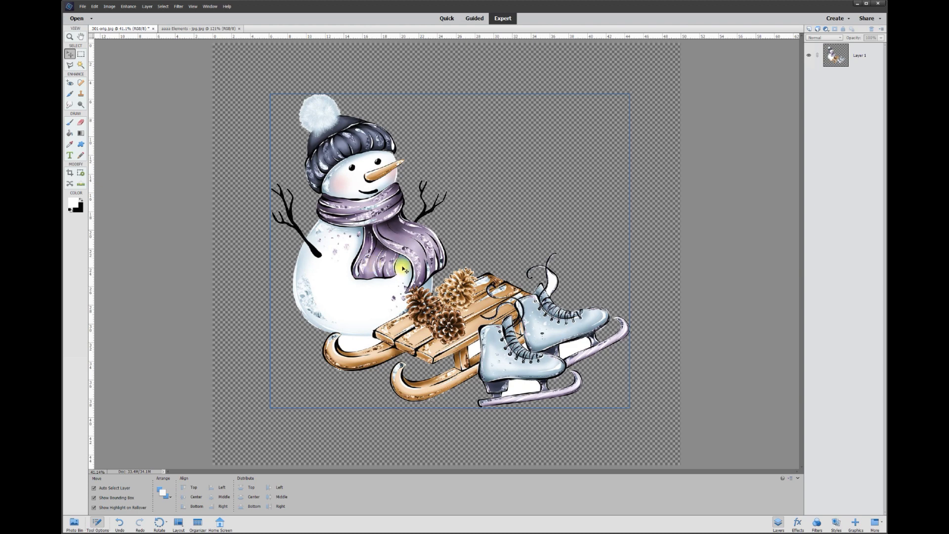
left_click(388, 272)
right_click(372, 264)
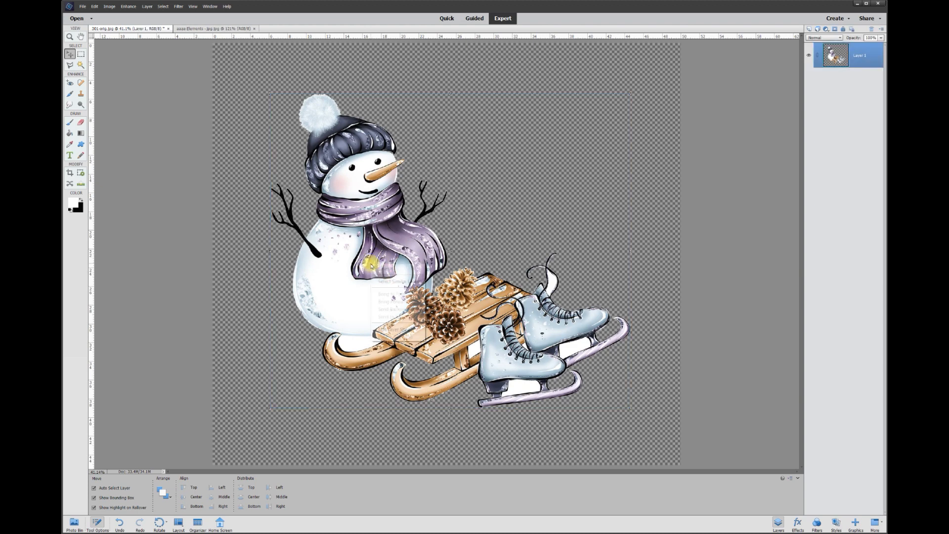
left_click(389, 330)
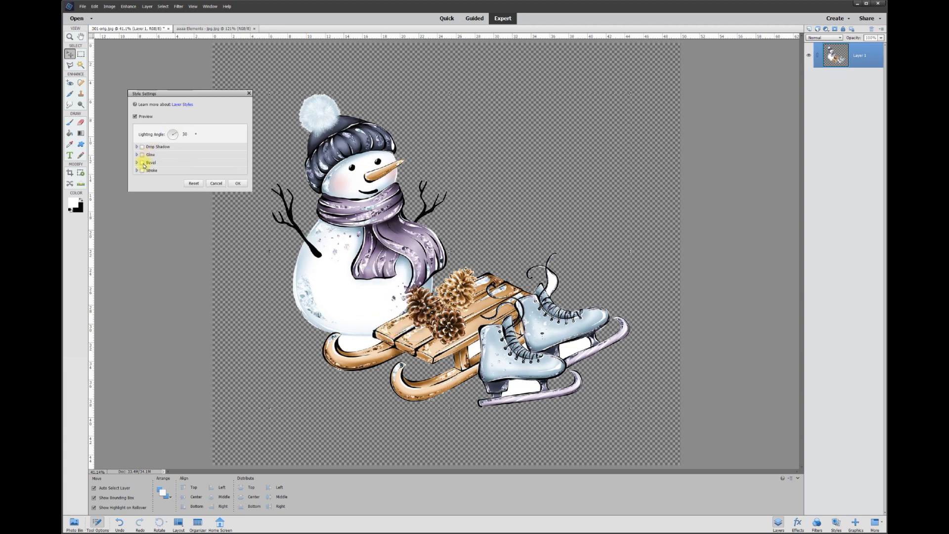
left_click(142, 171)
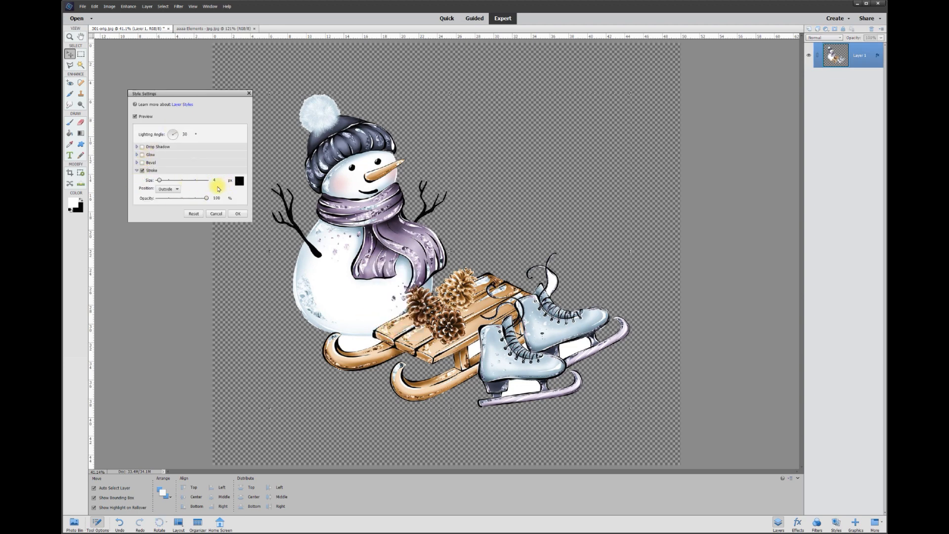
Set the stroke colour to pure white (RGB 255, 255, 255).
left_click(239, 182)
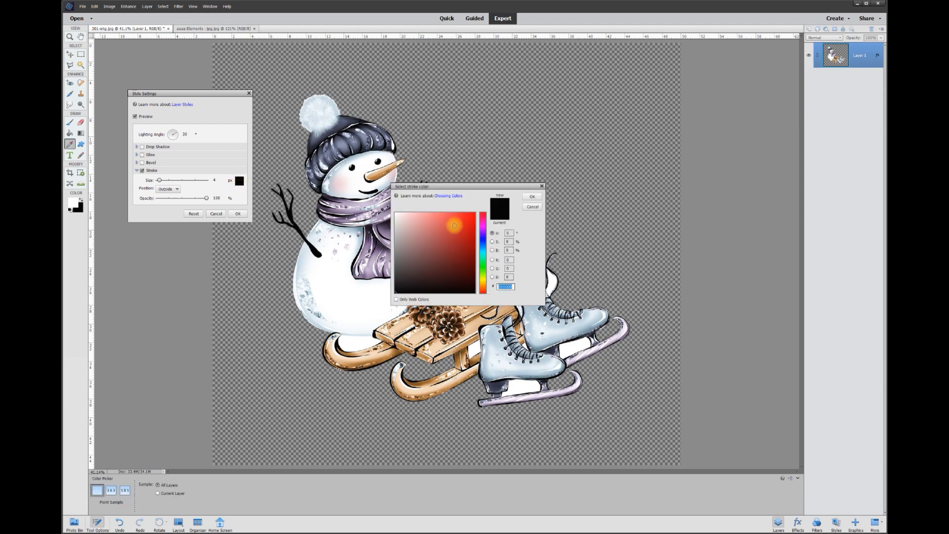
left_click(386, 204)
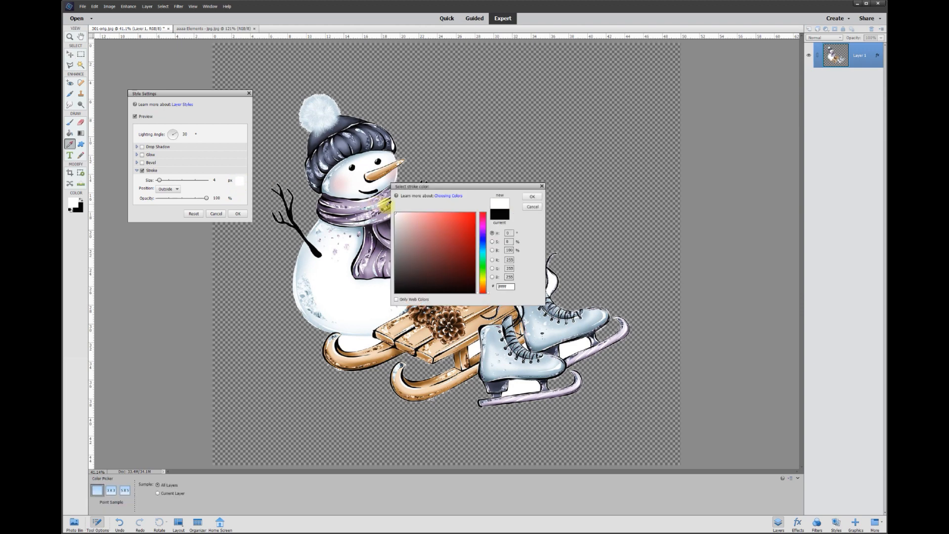
left_click(533, 197)
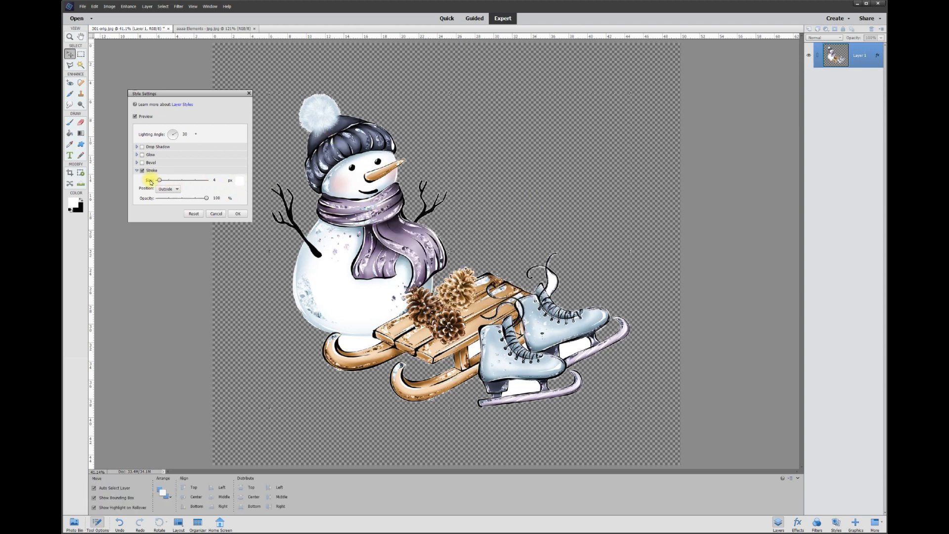
Position the white stroke outside the cut-out, set its size to about 50 px and apply the style.
left_click(170, 188)
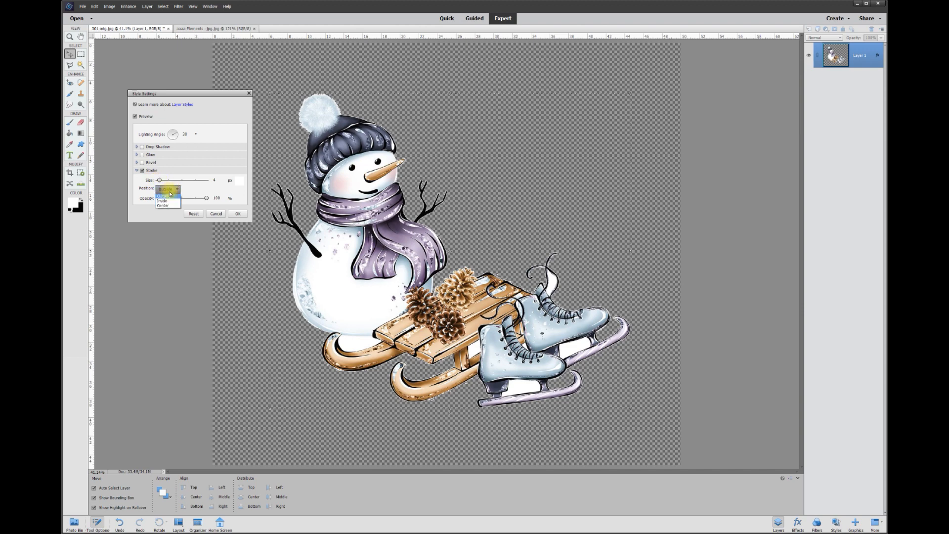
left_click(170, 197)
left_click_drag(162, 182, 168, 181)
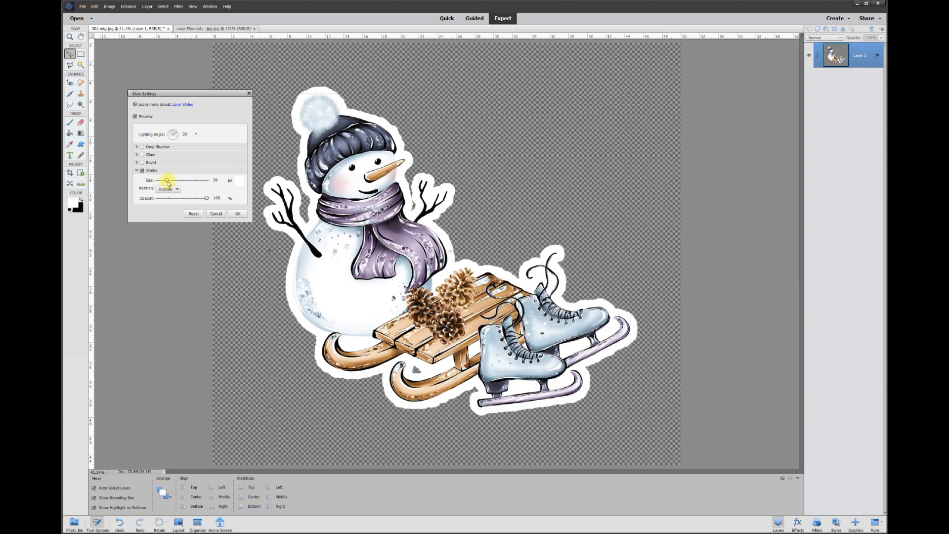
left_click_drag(168, 182, 171, 184)
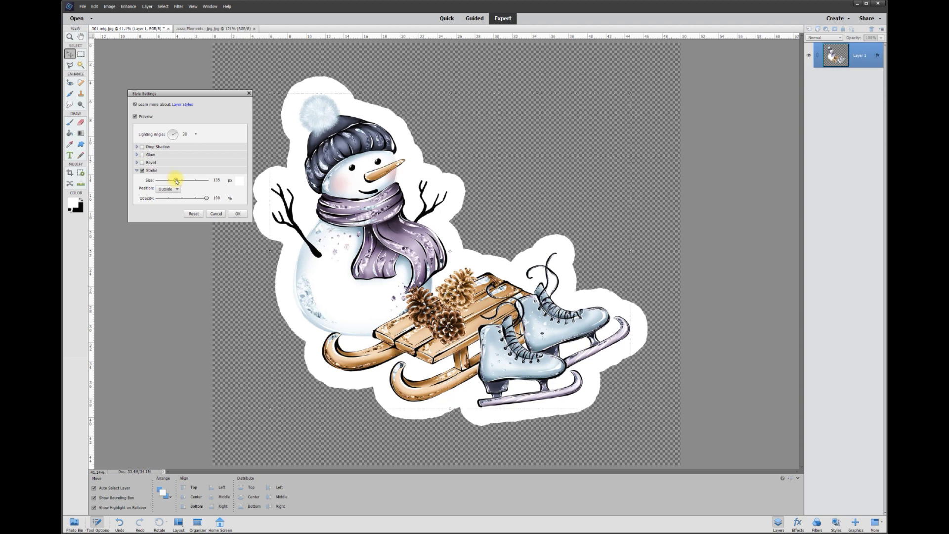
left_click_drag(172, 181, 167, 182)
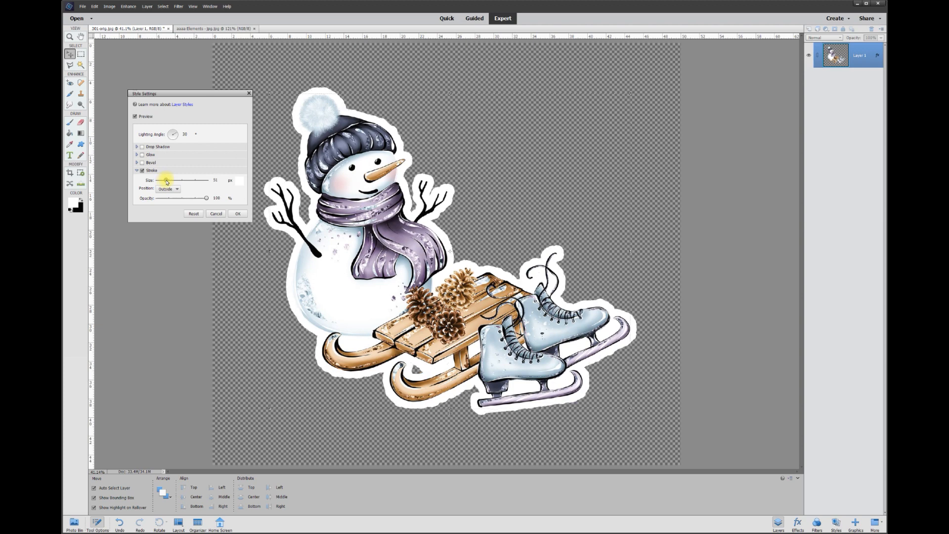
key("Return")
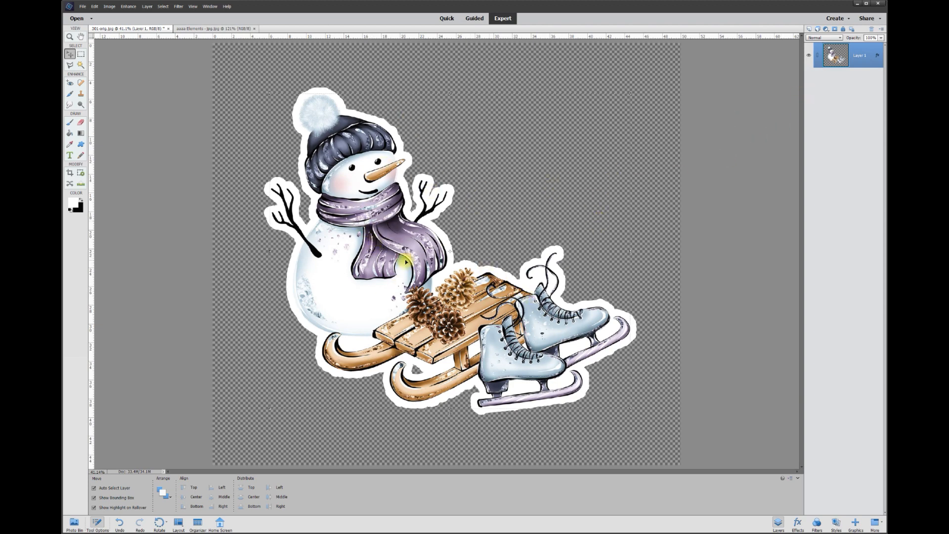
Simplify the snowman layer to merge its white stroke into the artwork, and move the artwork slightly down.
right_click(873, 56)
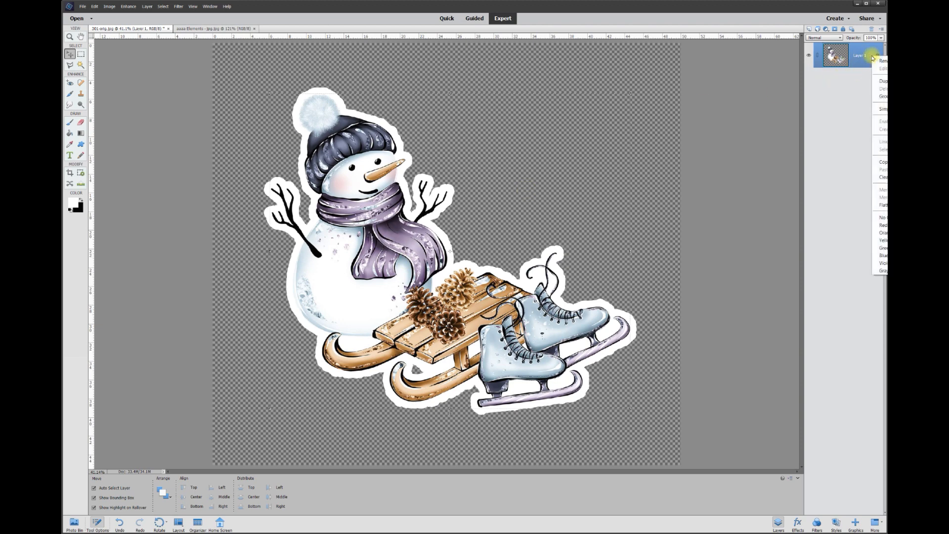
left_click(885, 109)
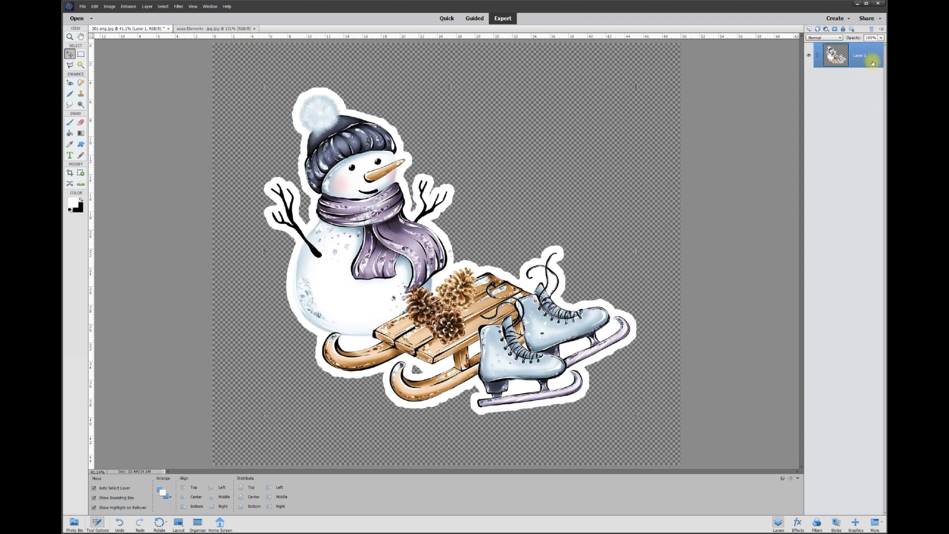
left_click_drag(381, 233, 375, 238)
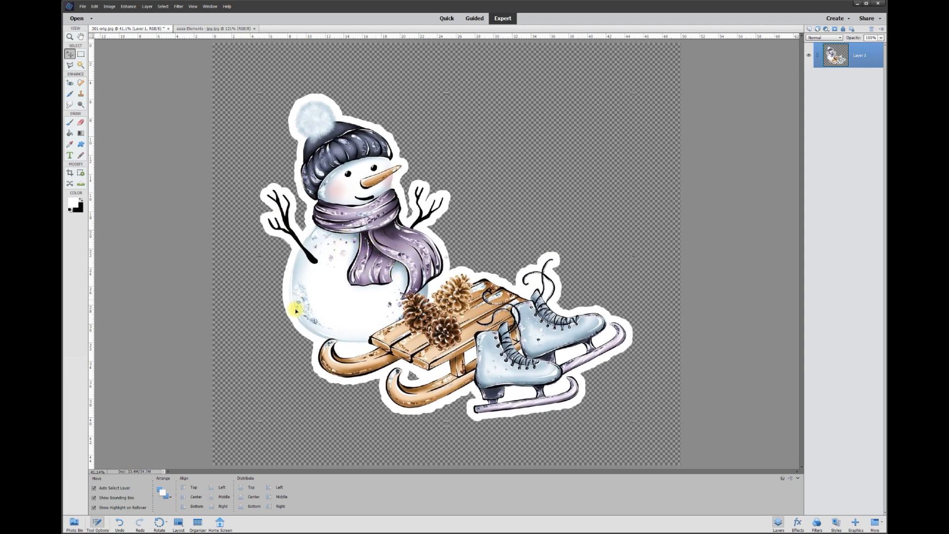
Paint the small transparent gap inside the front sled runner white with a 50 px brush, and nudge the artwork slightly up.
left_click(418, 379)
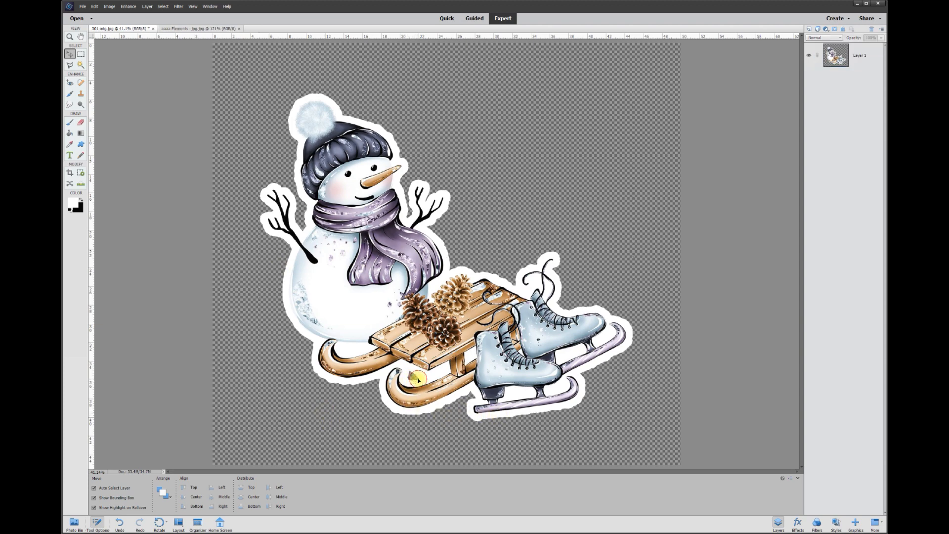
left_click(70, 145)
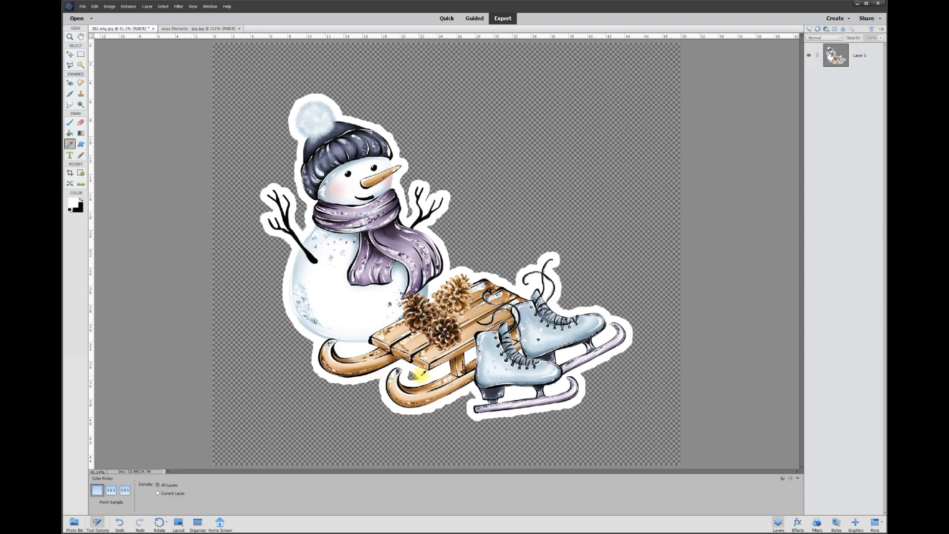
scroll(415, 377, "up", 3)
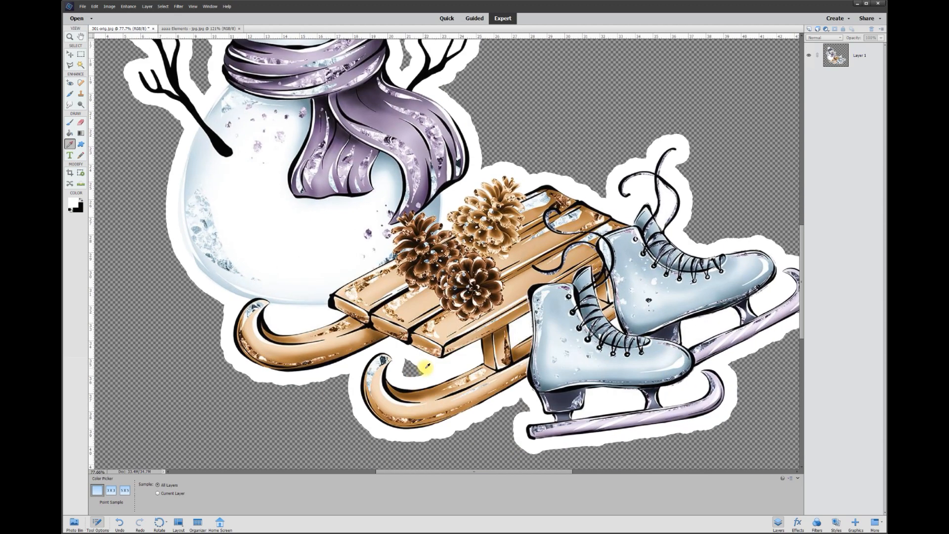
left_click(70, 123)
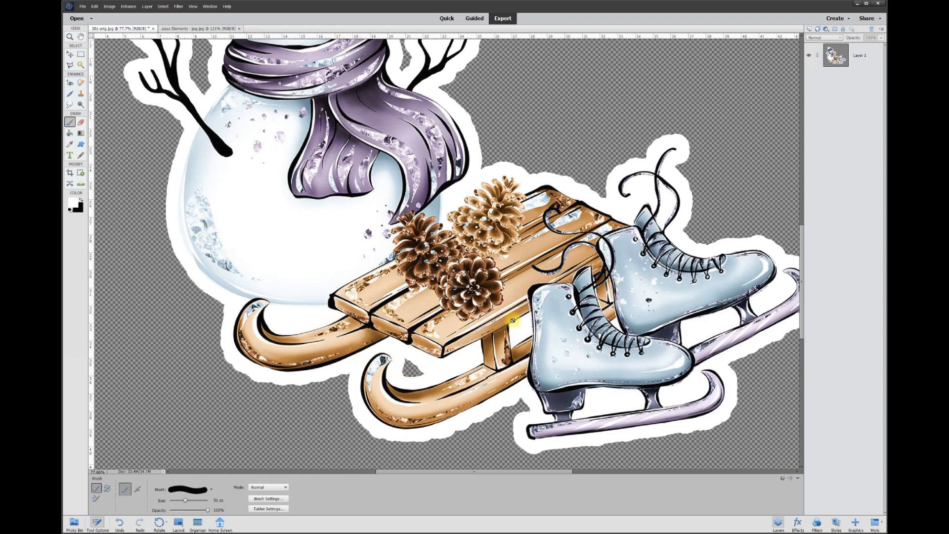
left_click(865, 57)
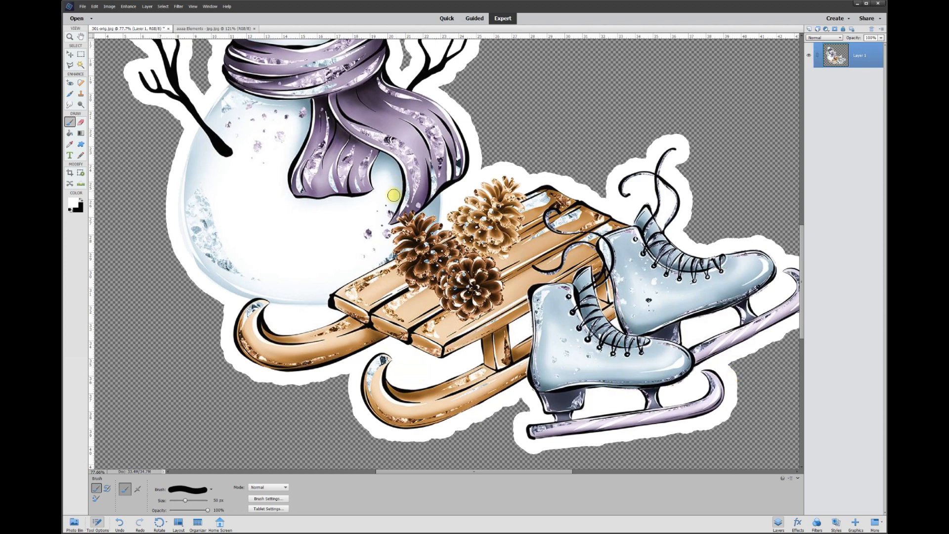
scroll(393, 196, "down", 5)
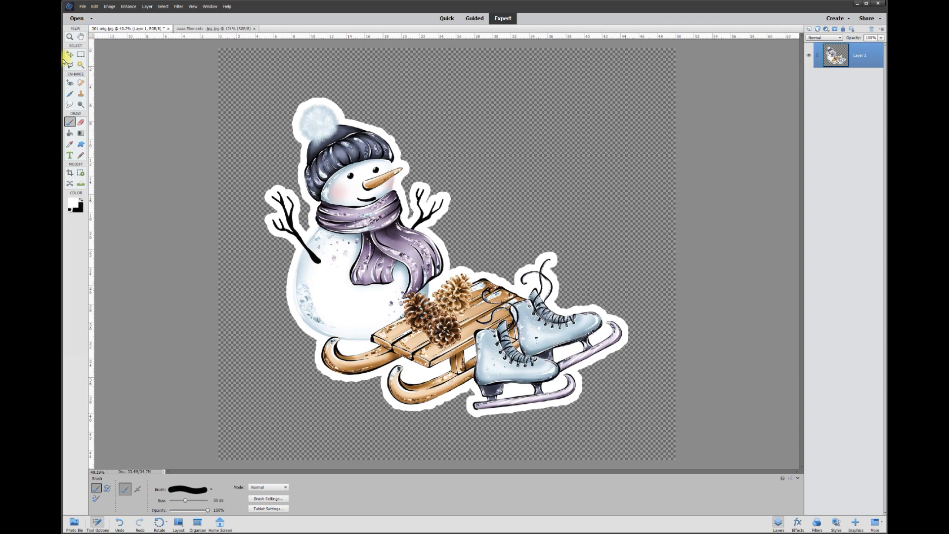
left_click(69, 54)
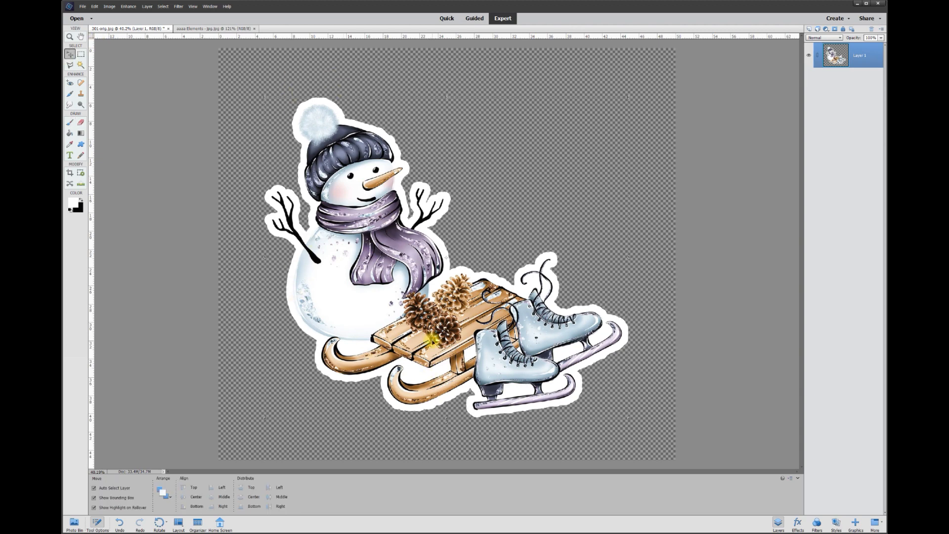
left_click_drag(410, 303, 410, 300)
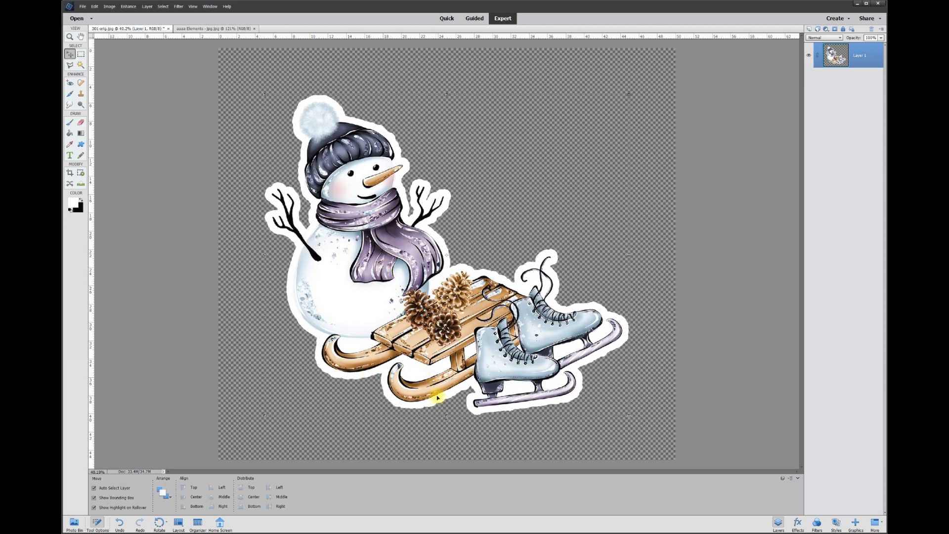
Enable a new Stroke in the simplified layer's style settings, positioned outside, and increase its size.
right_click(391, 300)
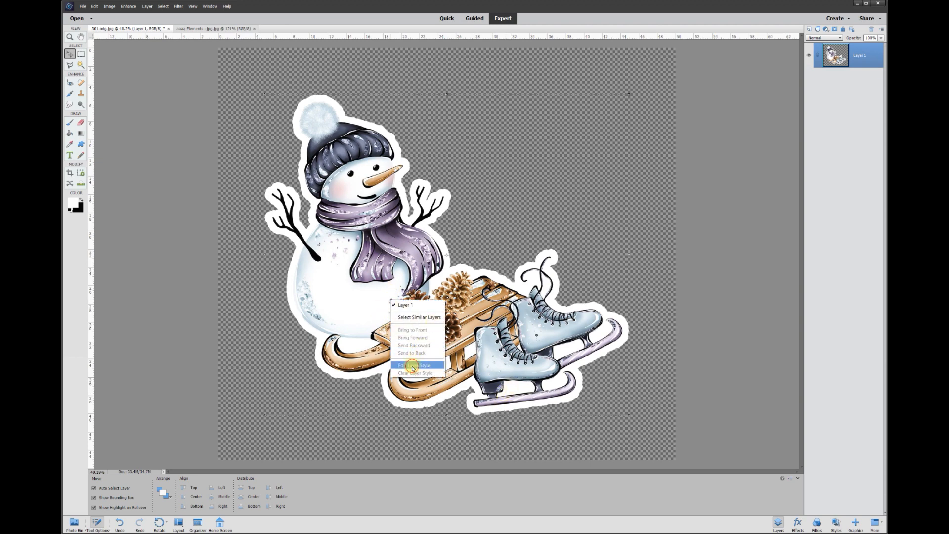
left_click(413, 367)
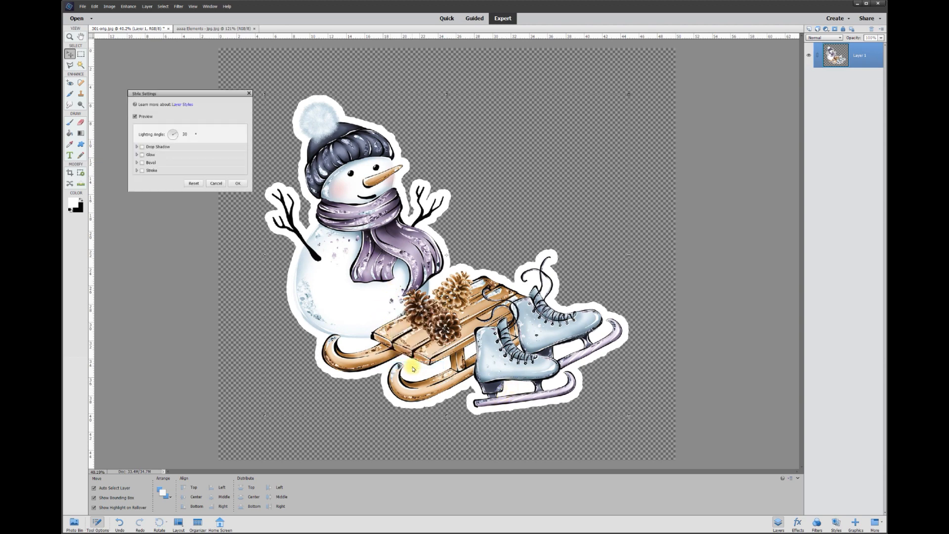
left_click(142, 170)
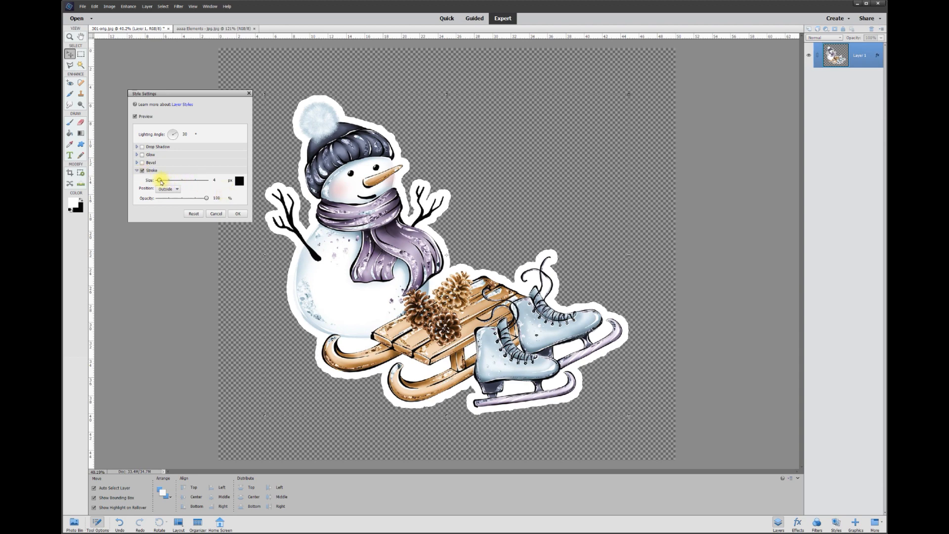
left_click(169, 191)
left_click(169, 195)
left_click_drag(164, 182, 163, 182)
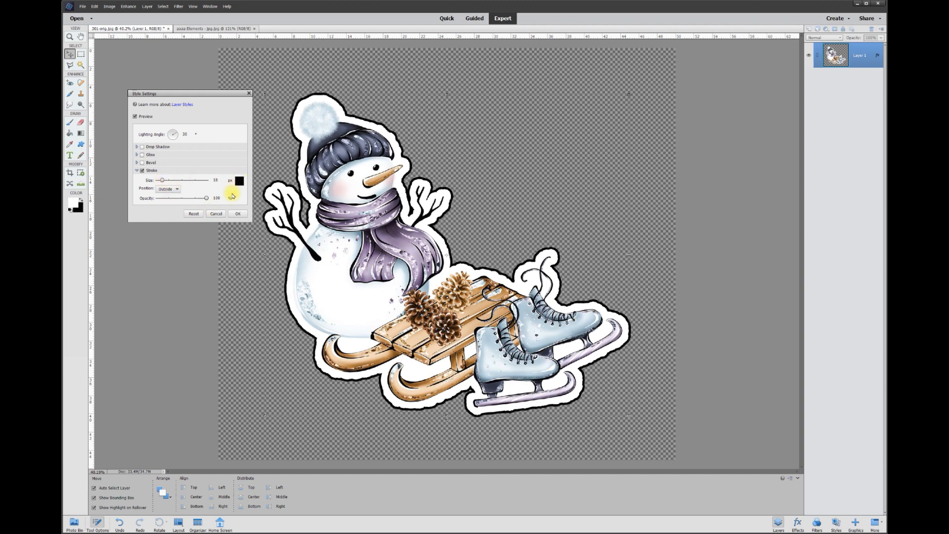
Set the new stroke's colour to pure red (RGB 255, 0, 0), reduce its size and apply the style.
left_click(240, 182)
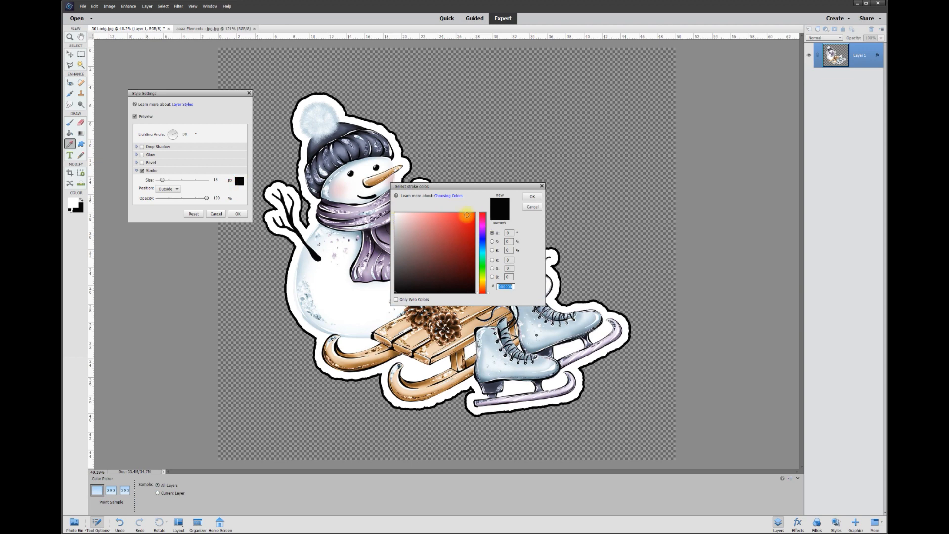
left_click_drag(469, 224, 483, 211)
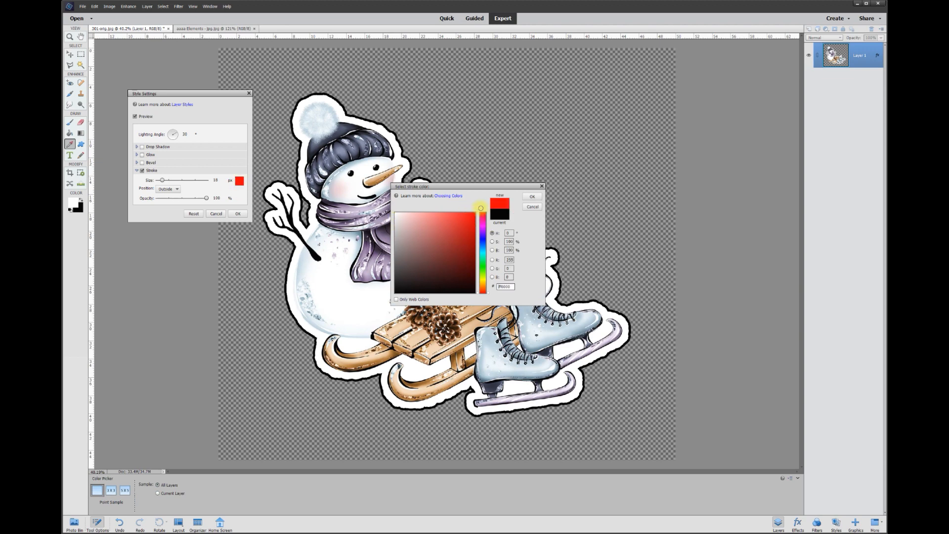
left_click(528, 199)
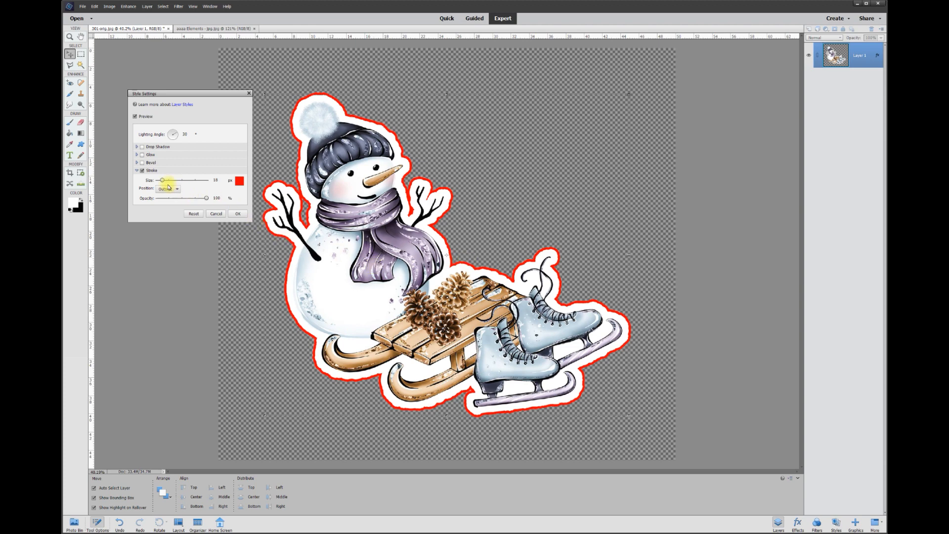
left_click_drag(162, 182, 161, 184)
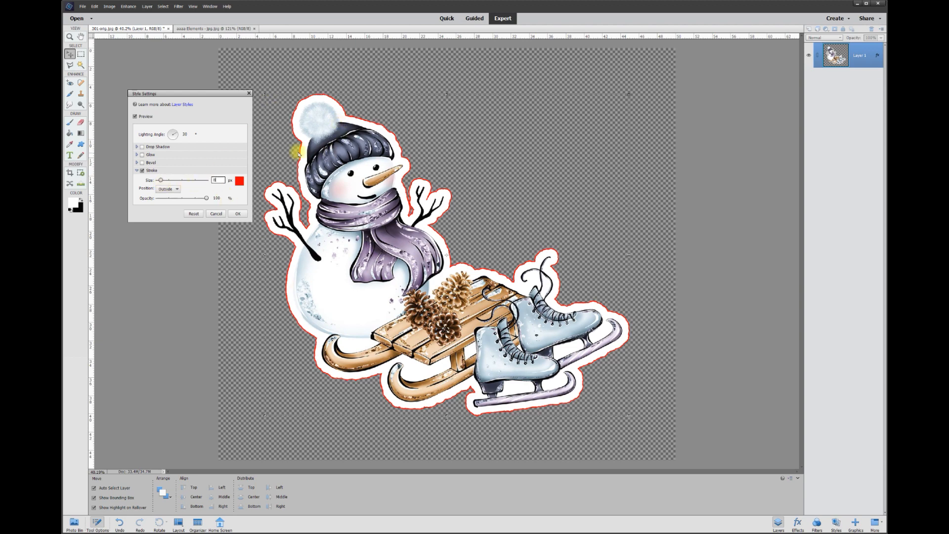
left_click(238, 214)
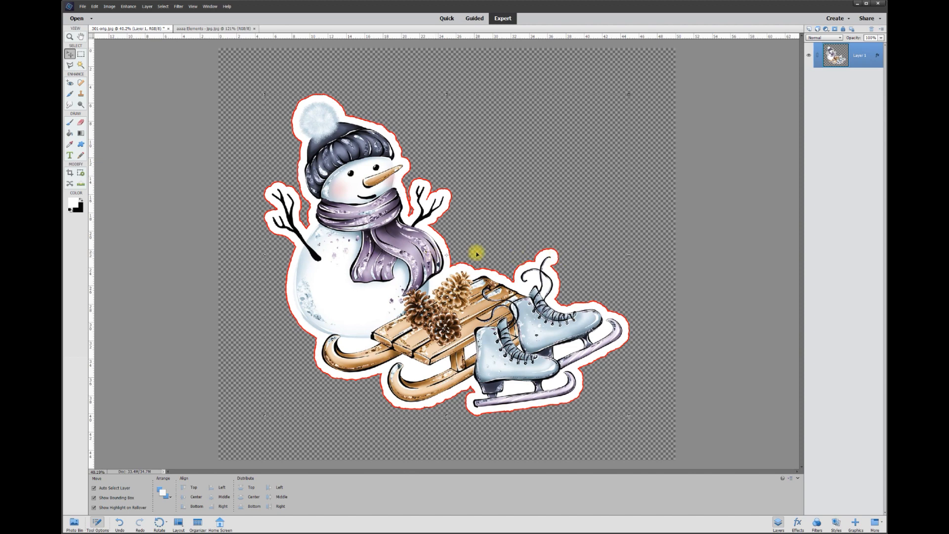
Add a new blank layer and place it beneath the snowman layer.
scroll(477, 254, "down", 1)
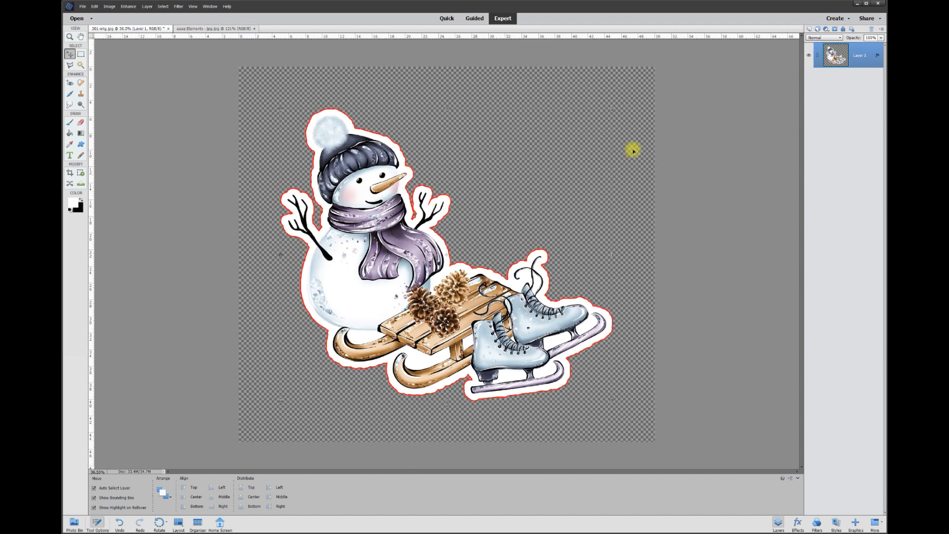
left_click(809, 30)
left_click_drag(858, 56, 867, 103)
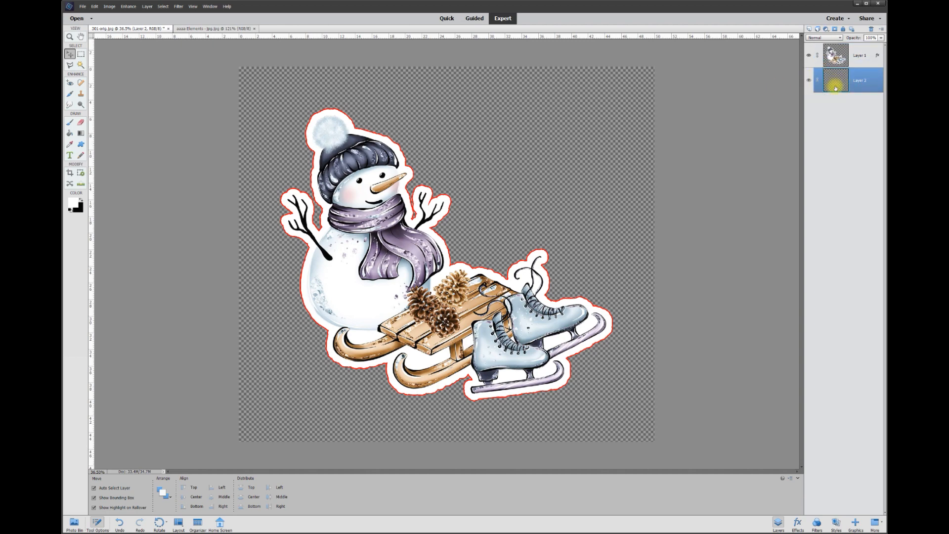
Fill the new bottom layer with white using the Paint Bucket, keeping white as the foreground colour.
left_click(71, 202)
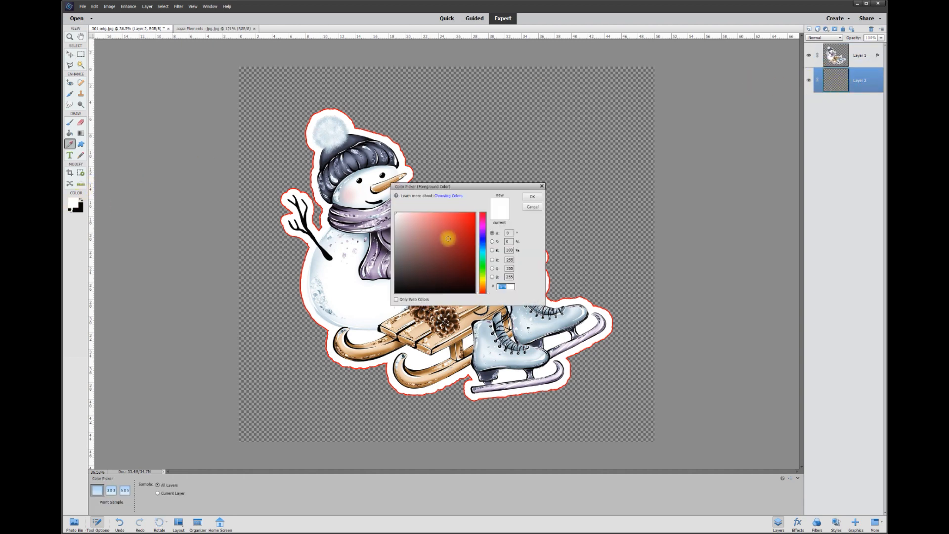
left_click(531, 197)
key("v")
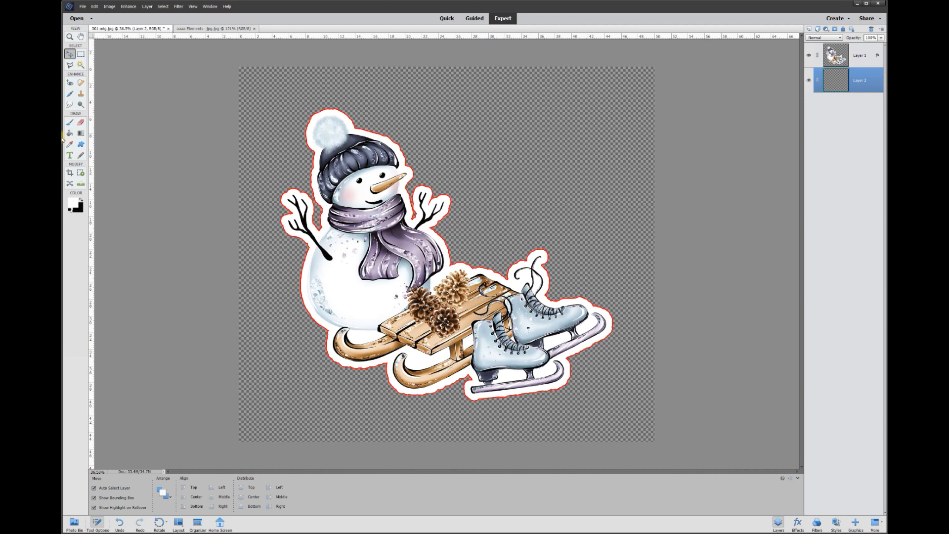
left_click(71, 134)
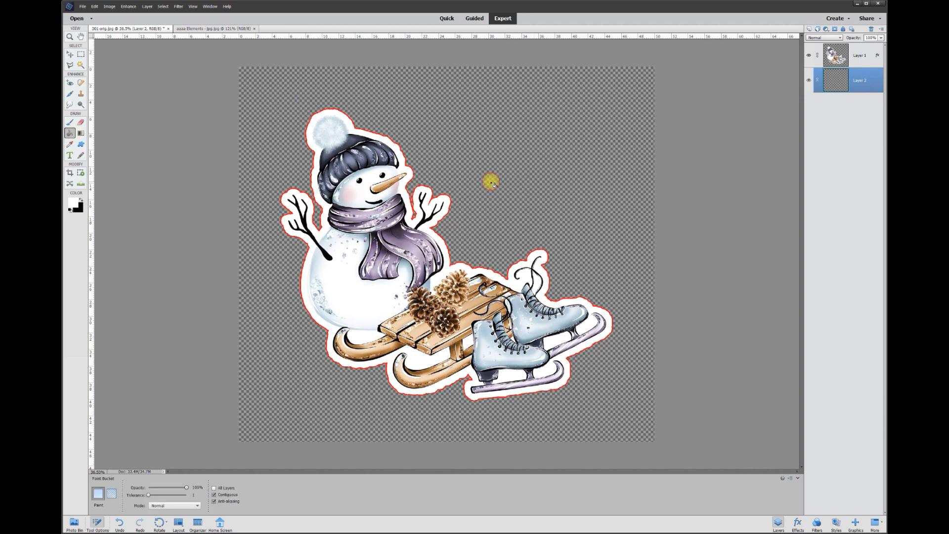
left_click(492, 183)
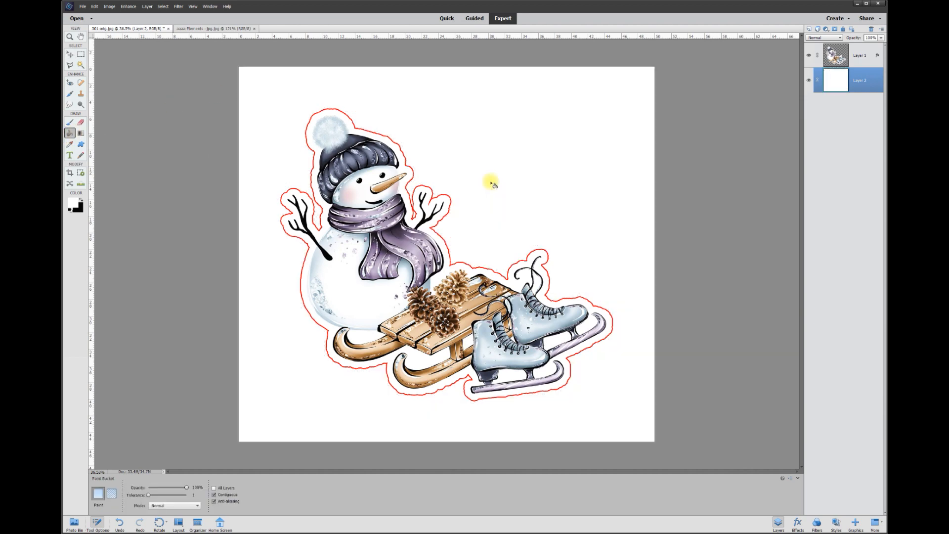
Reopen the snowman layer's style, set the red stroke's size to 10 px and apply it.
left_click(70, 53)
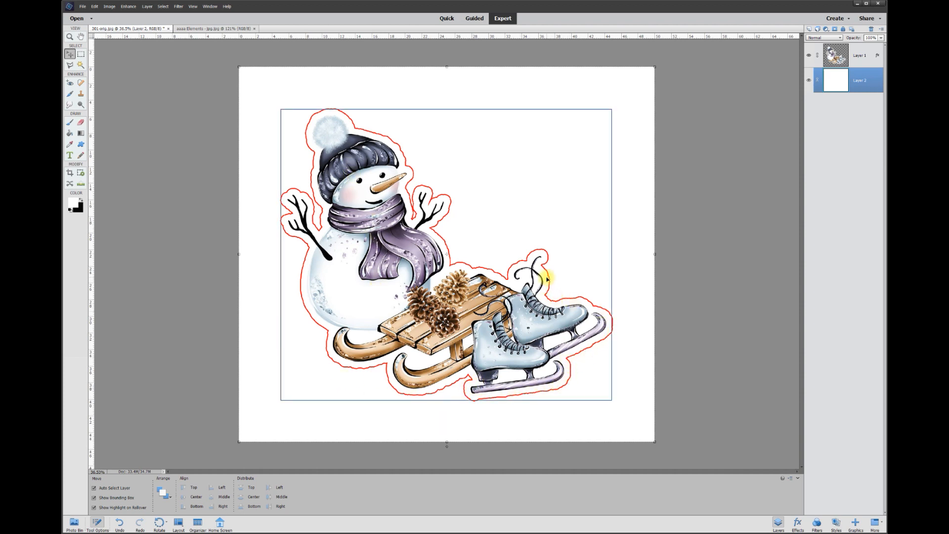
right_click(374, 277)
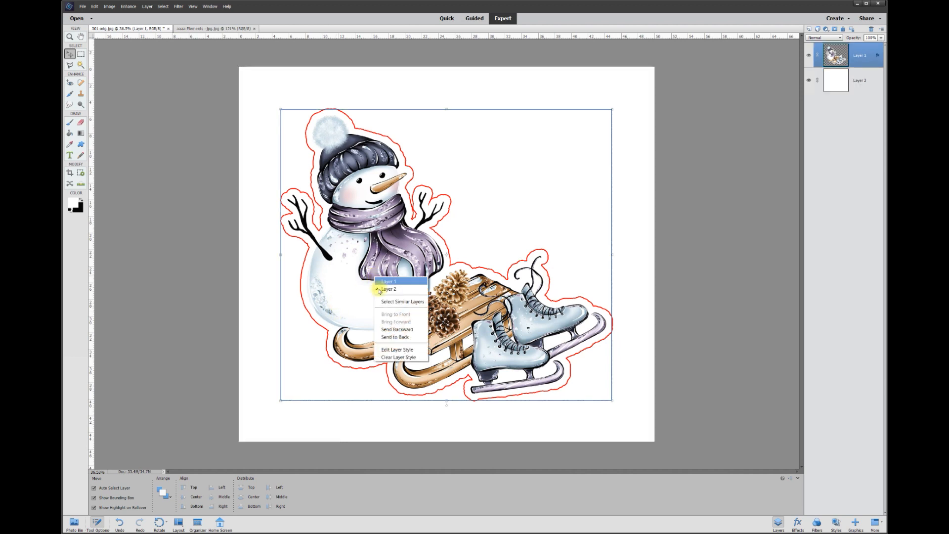
left_click(398, 350)
double_click(218, 180)
type("15")
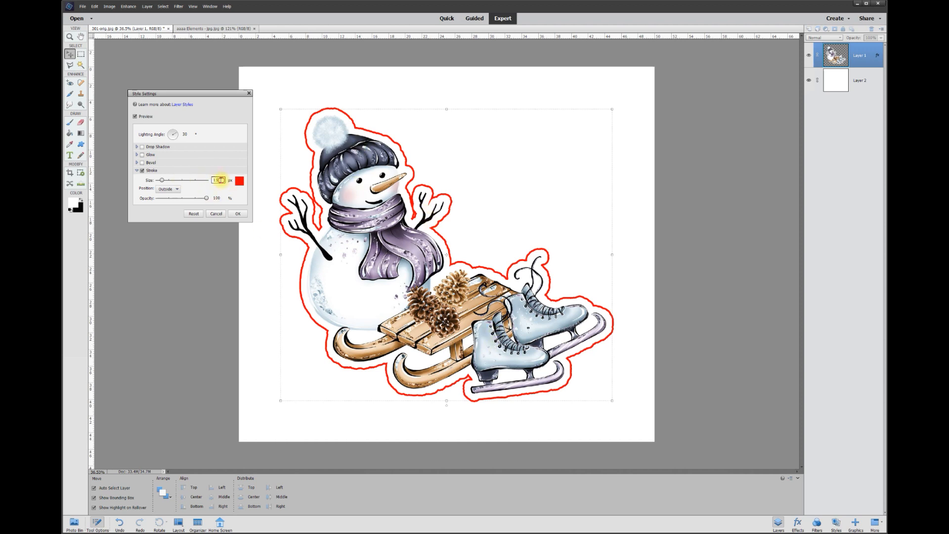
type("5")
key("BackSpace")
type("10")
left_click(245, 214)
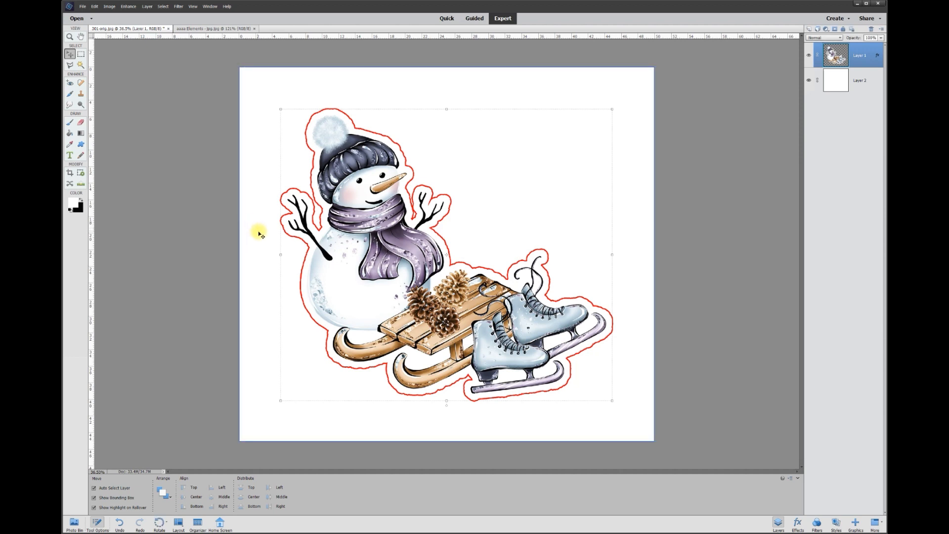
left_click(254, 229)
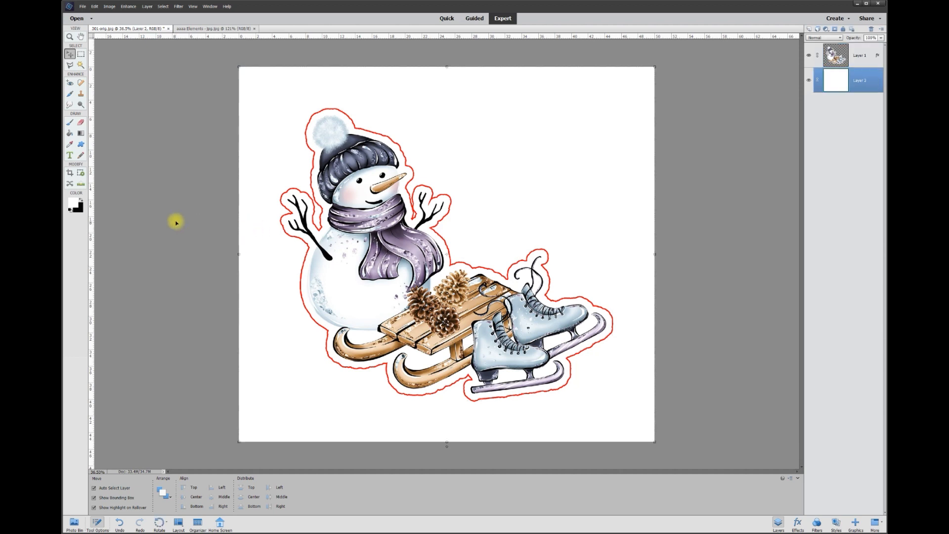